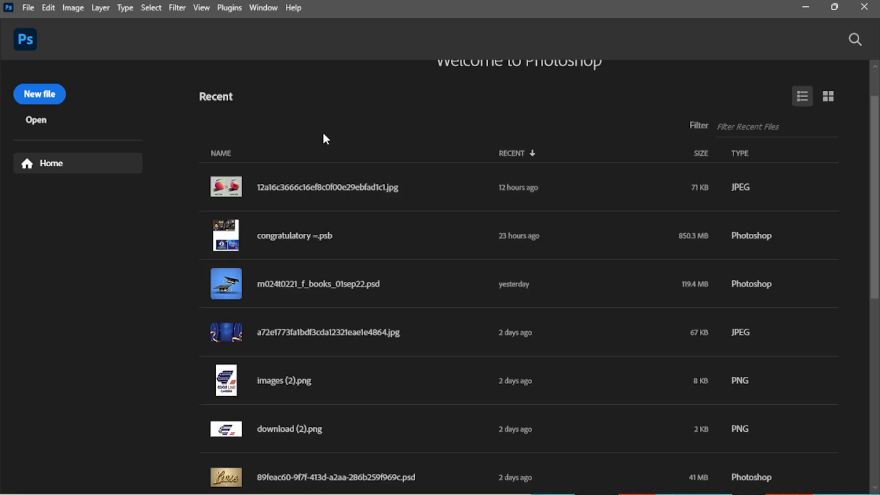
- Look through the recent files on the home screen in both list and thumbnail views
{"action": "scroll", "coordinate": [311, 259], "scroll_direction": "down", "scroll_amount": 7}
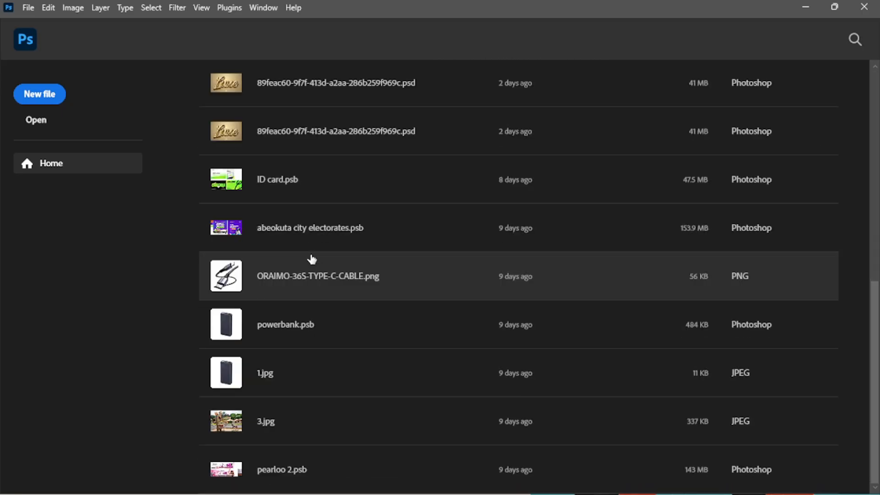
{"action": "scroll", "coordinate": [311, 259], "scroll_direction": "up", "scroll_amount": 8}
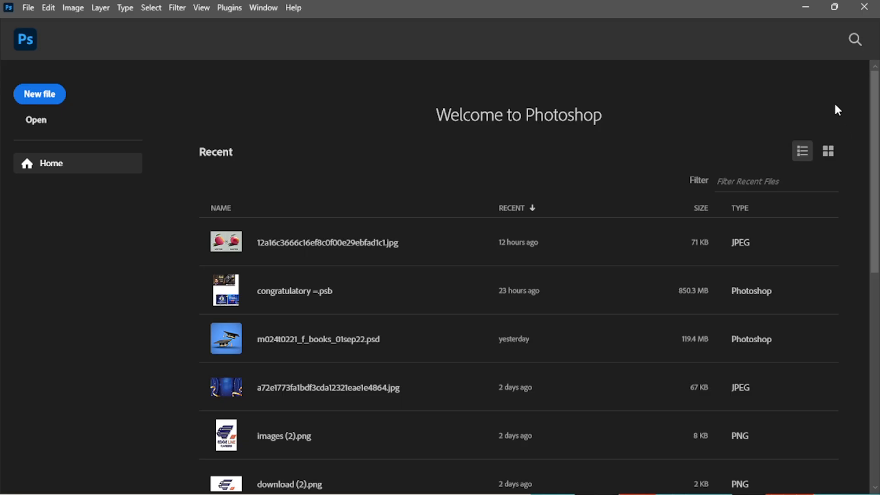
{"action": "left_click", "coordinate": [828, 152]}
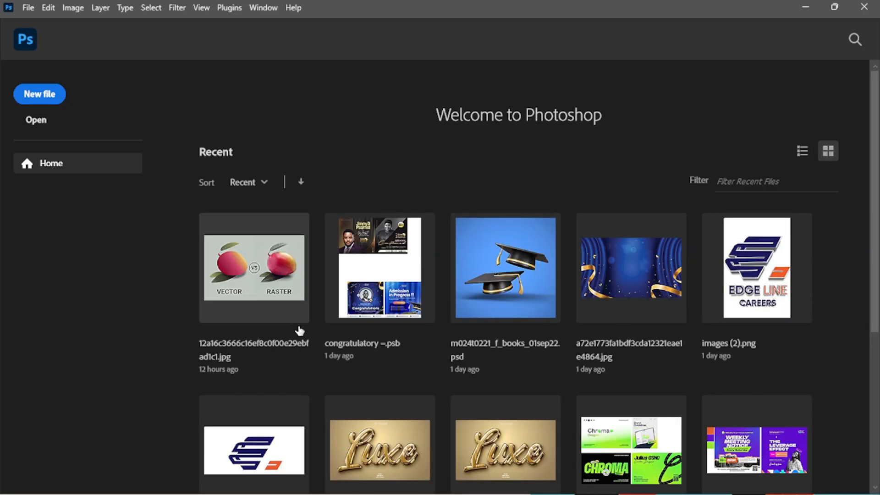
{"action": "scroll", "coordinate": [340, 246], "scroll_direction": "down", "scroll_amount": 5}
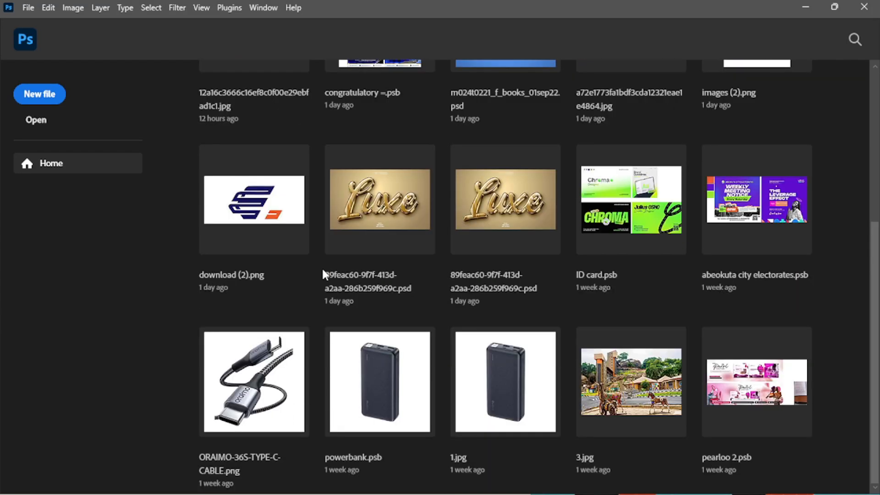
{"action": "scroll", "coordinate": [606, 317], "scroll_direction": "up", "scroll_amount": 5}
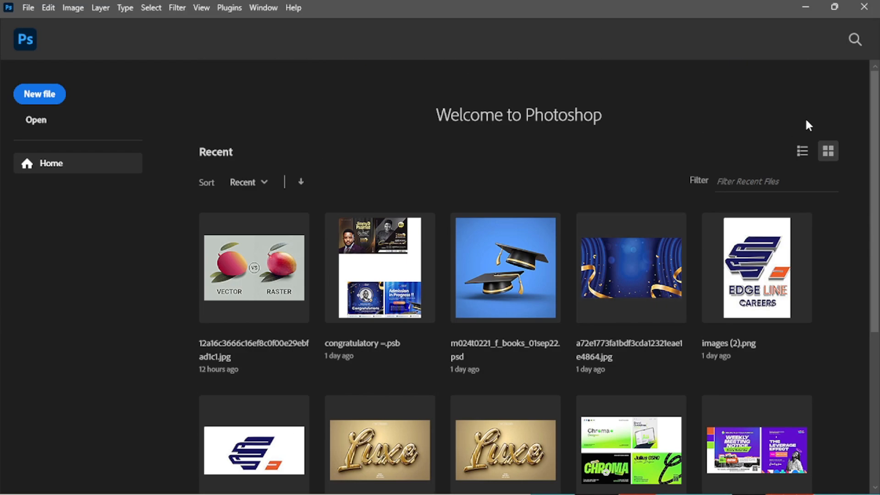
{"action": "left_click", "coordinate": [799, 152]}
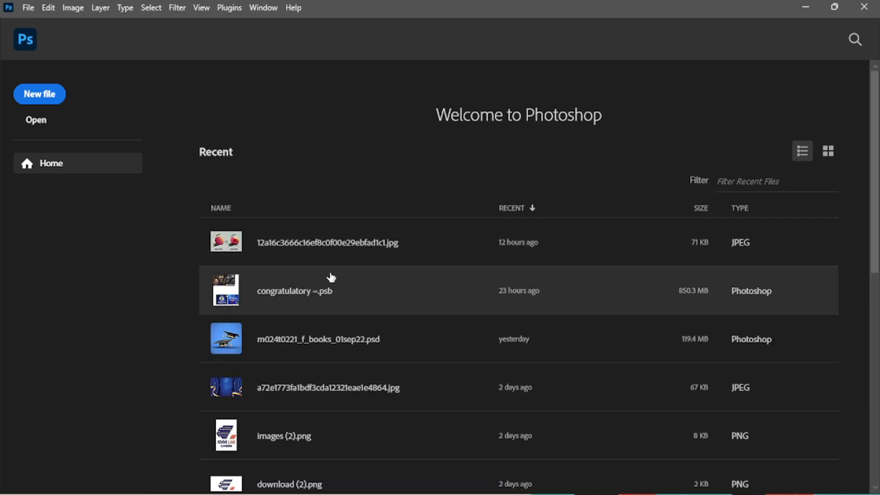
{"action": "scroll", "coordinate": [311, 293], "scroll_direction": "down", "scroll_amount": 3}
{"action": "scroll", "coordinate": [304, 303], "scroll_direction": "down", "scroll_amount": 7}
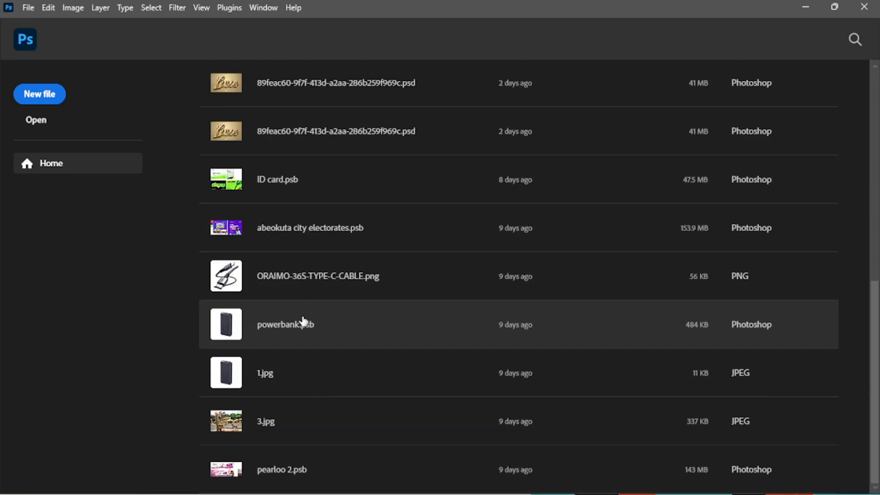
{"action": "scroll", "coordinate": [282, 359], "scroll_direction": "up", "scroll_amount": 10}
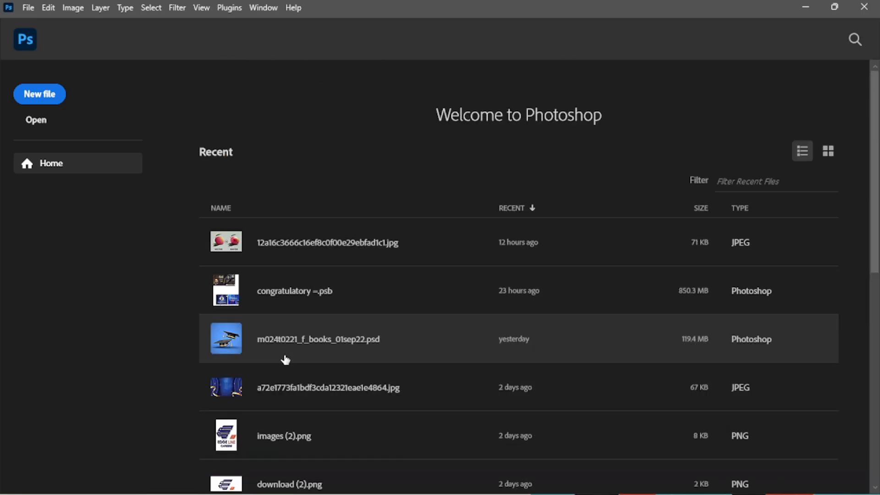
{"action": "scroll", "coordinate": [347, 184], "scroll_direction": "down", "scroll_amount": 4}
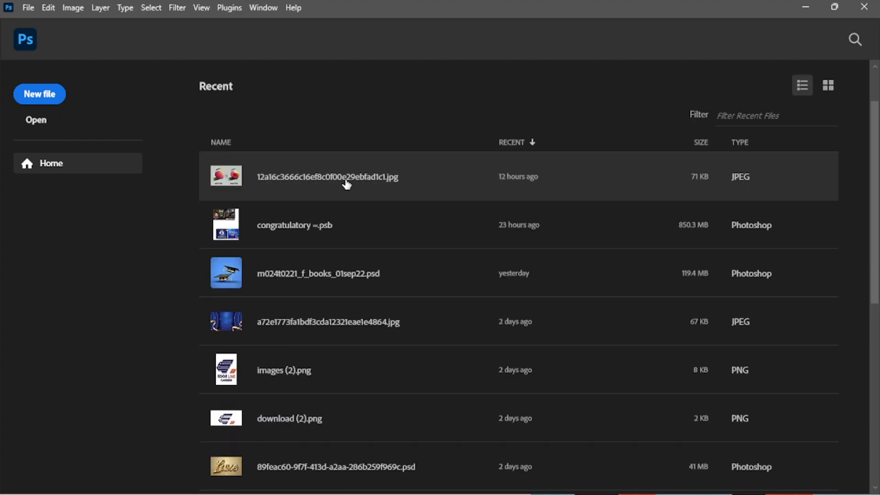
{"action": "scroll", "coordinate": [347, 183], "scroll_direction": "up", "scroll_amount": 3}
{"action": "scroll", "coordinate": [347, 183], "scroll_direction": "down", "scroll_amount": 1}
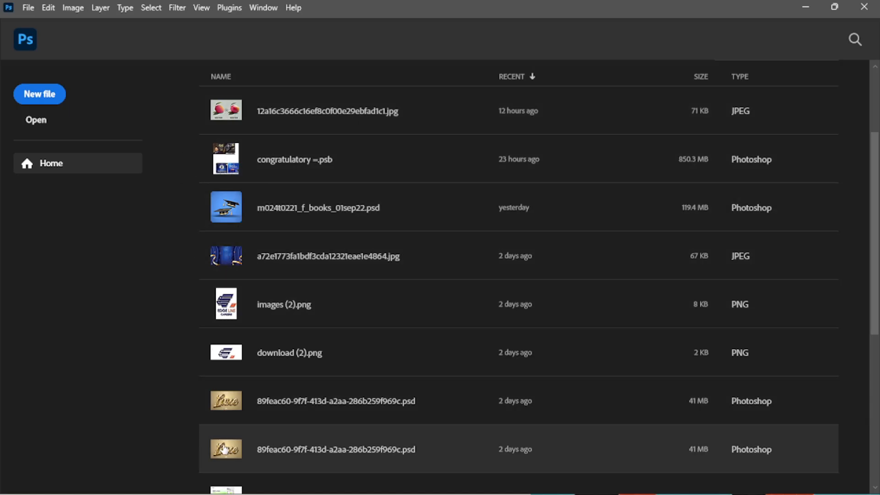
{"action": "scroll", "coordinate": [767, 156], "scroll_direction": "up", "scroll_amount": 2}
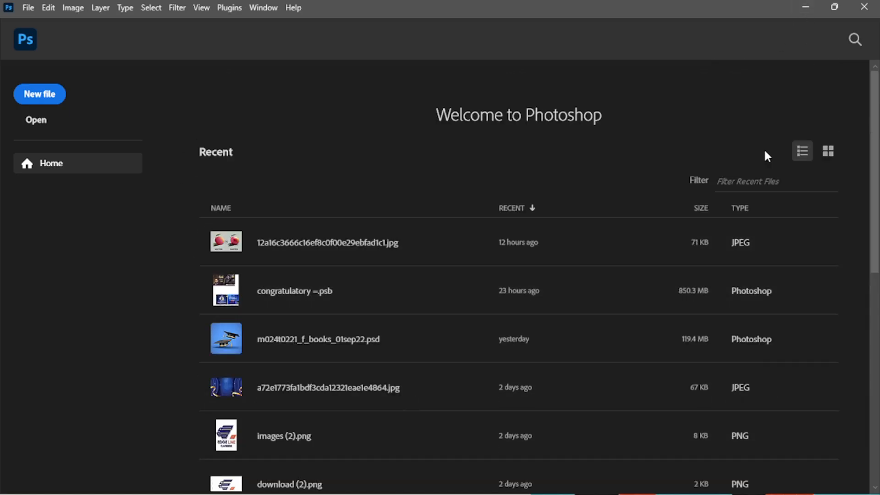
{"action": "left_click", "coordinate": [826, 152]}
{"action": "scroll", "coordinate": [191, 185], "scroll_direction": "down", "scroll_amount": 2}
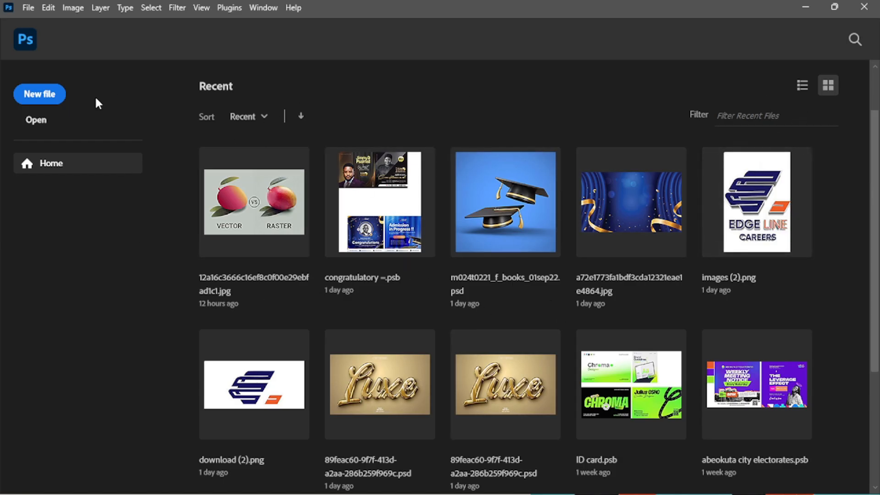
{"action": "key", "text": "alt+Tab"}
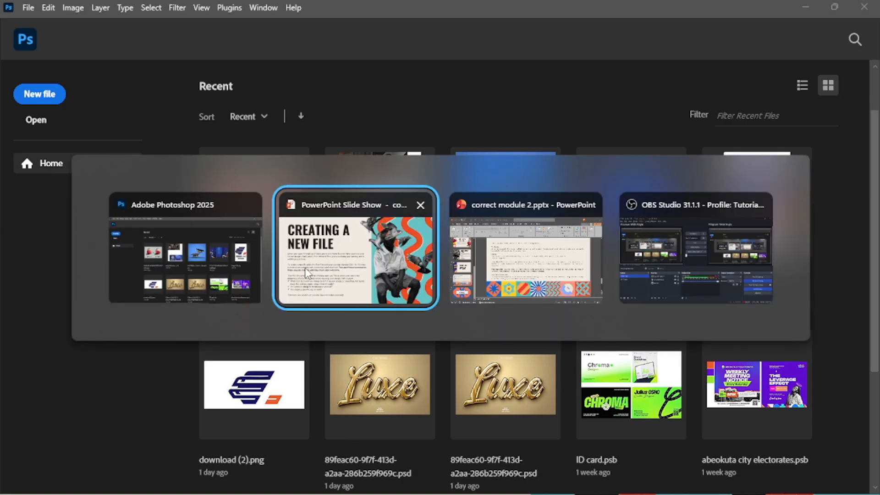
{"action": "left_click", "coordinate": [175, 262]}
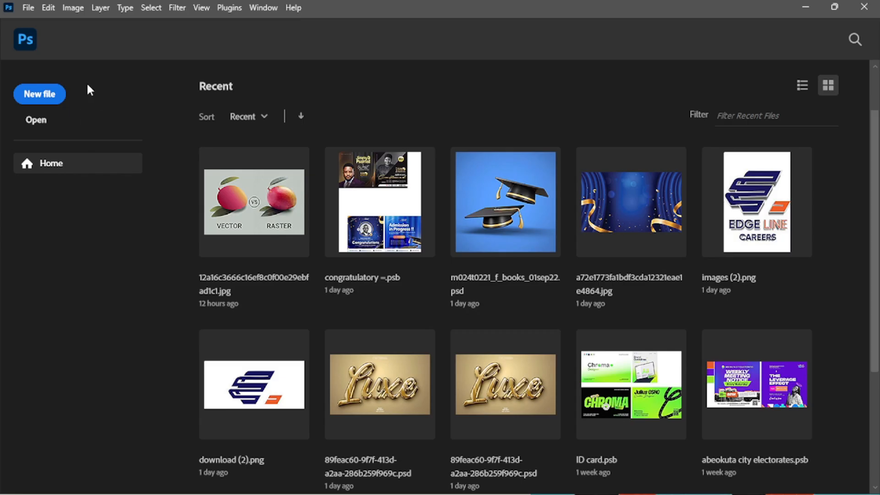
{"action": "left_click", "coordinate": [46, 100]}
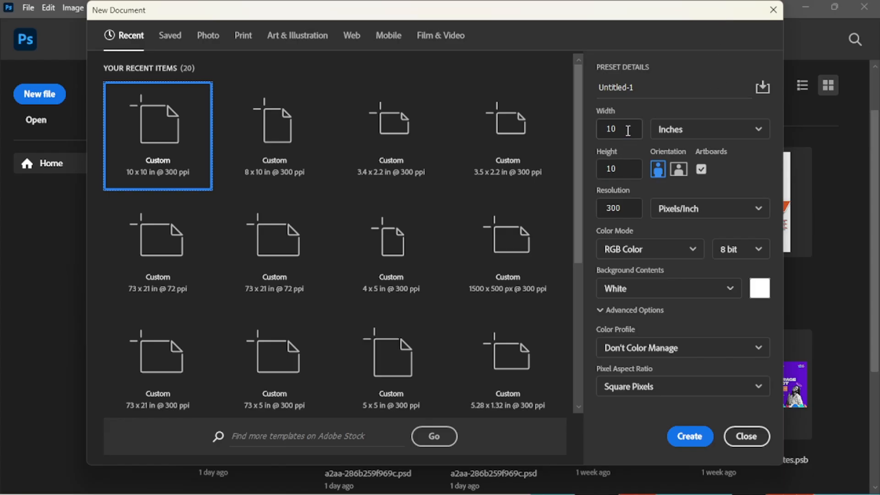
{"action": "double_click", "coordinate": [610, 130]}
{"action": "key", "text": "Tab"}
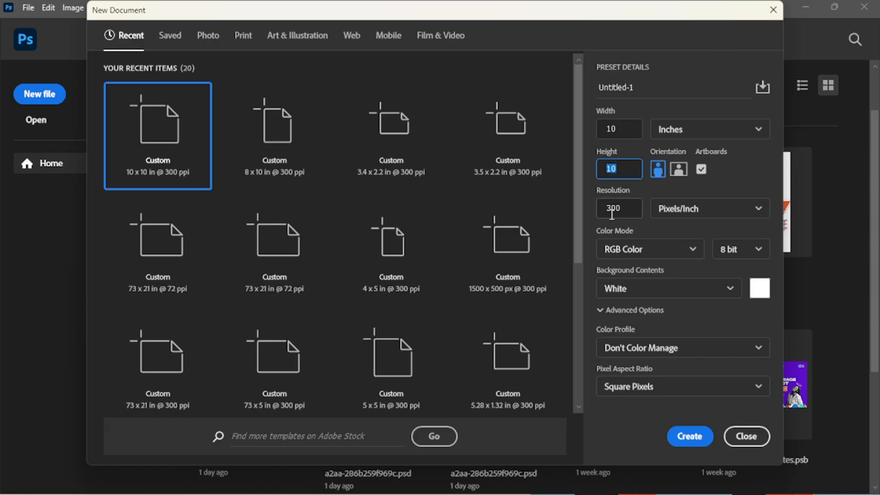
{"action": "key", "text": "Tab"}
{"action": "double_click", "coordinate": [626, 129]}
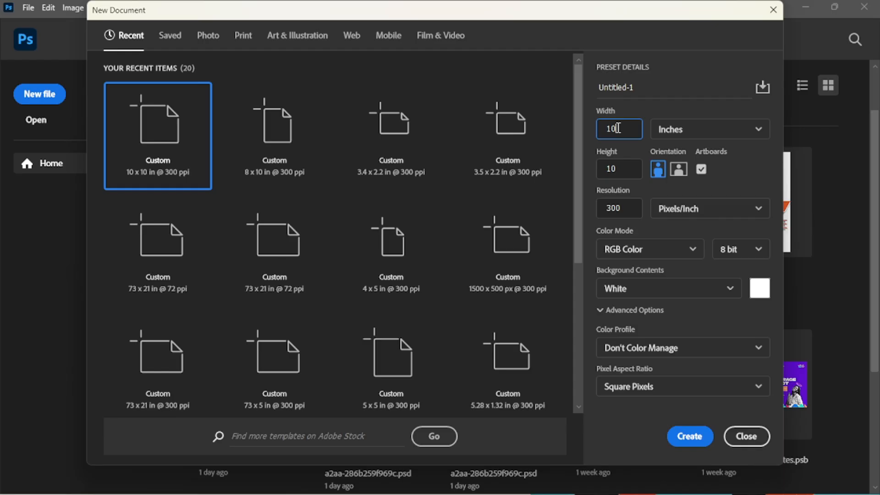
{"action": "left_click", "coordinate": [631, 208]}
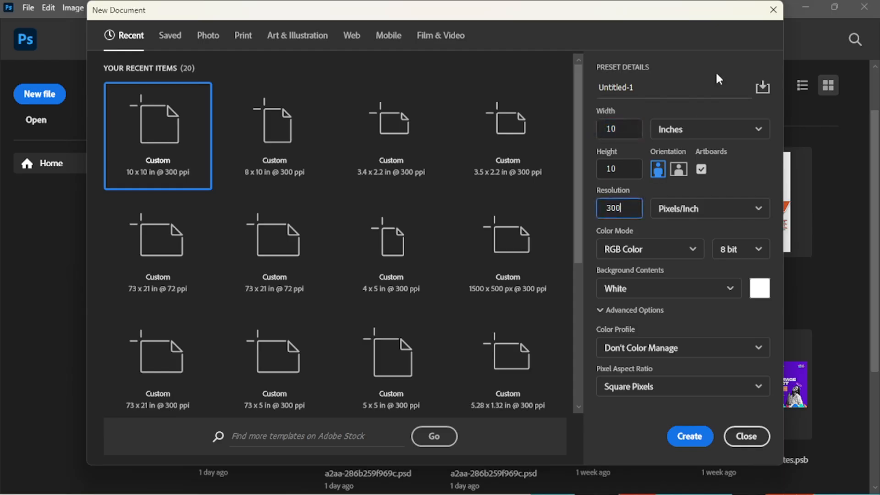
{"action": "left_click", "coordinate": [773, 10]}
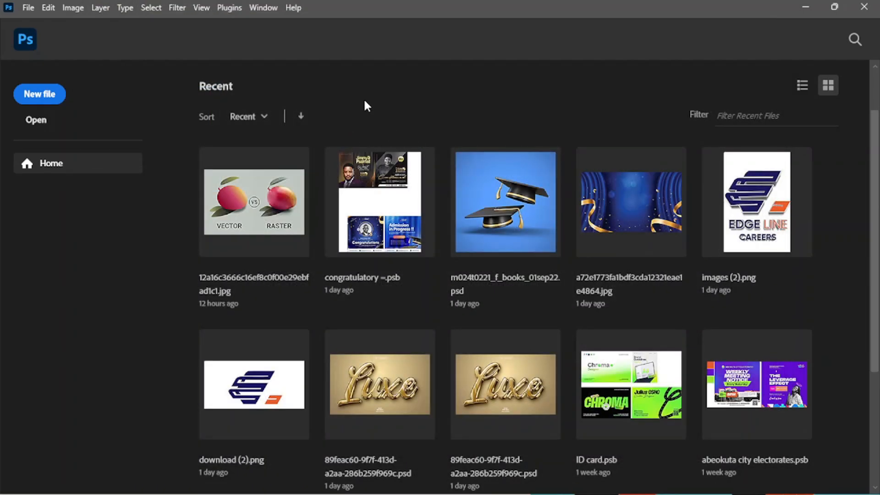
- Create a new 10 x 10 inch artboard document at 300 pixels/inch, RGB Color, 8 bit, with a white background
{"action": "key", "text": "ctrl+n"}
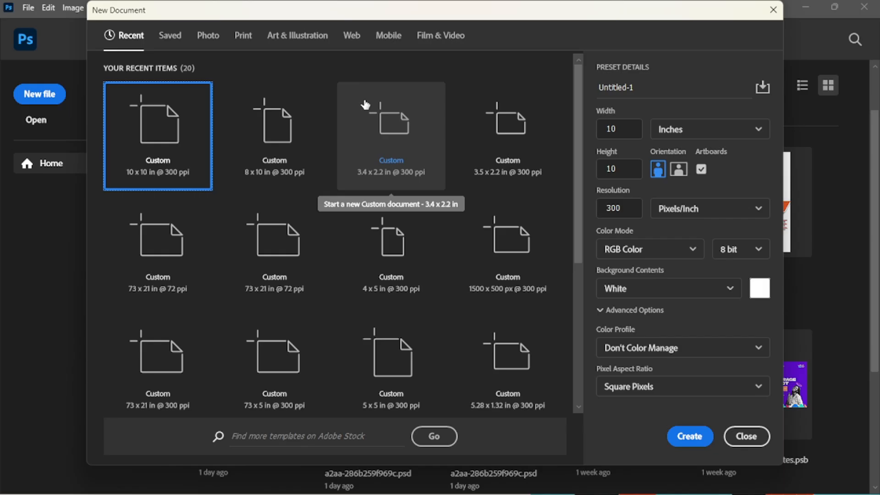
{"action": "key", "text": "alt+Tab"}
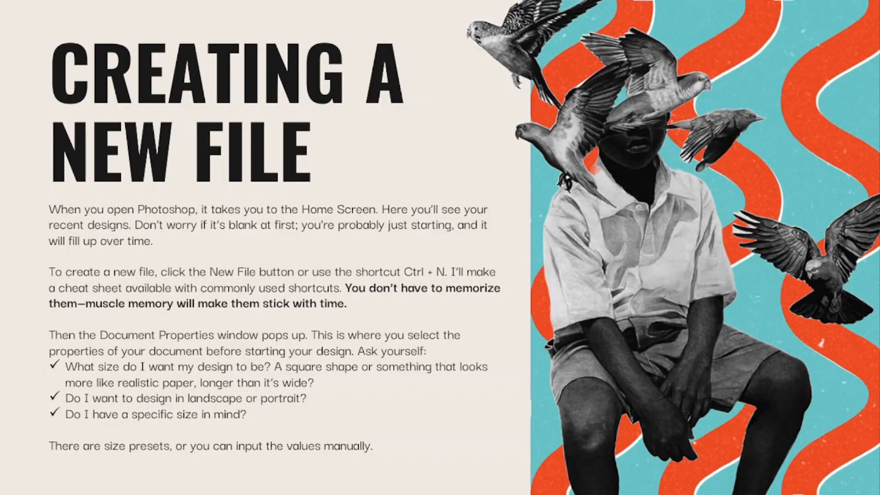
{"action": "key", "text": "alt+Tab"}
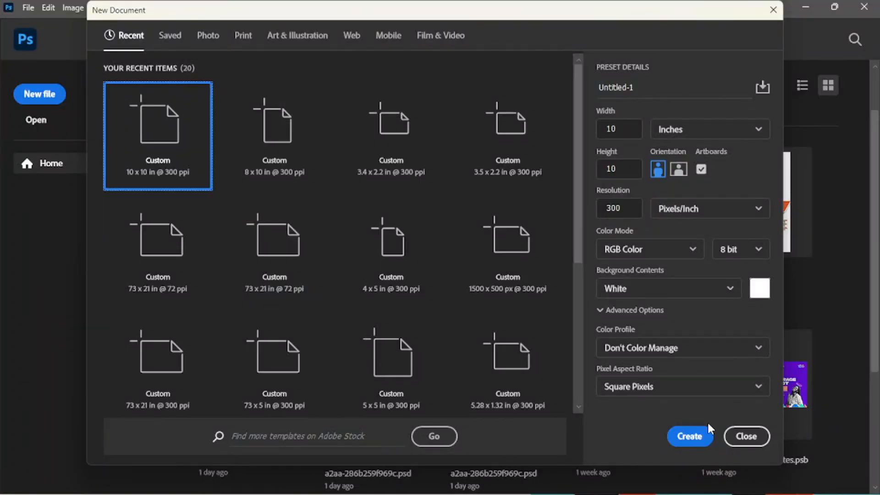
{"action": "left_click", "coordinate": [703, 435]}
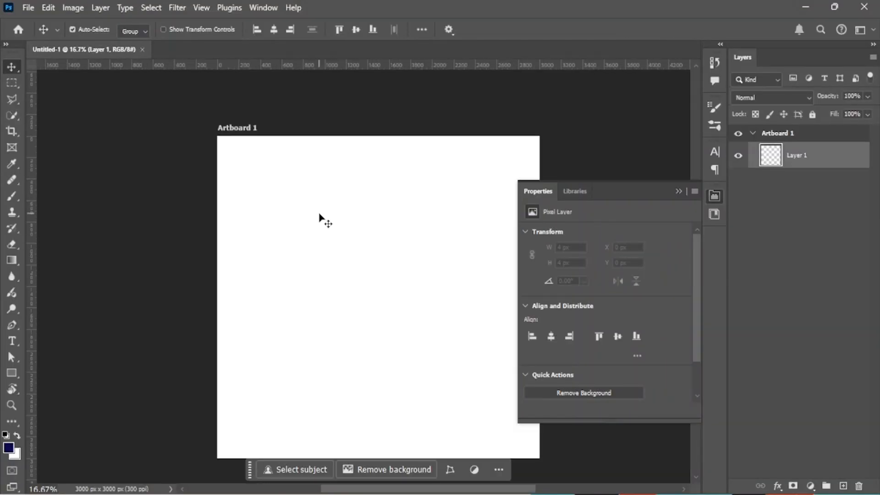
- Draw a square of about 918 px, a tall rectangle about 897 x 1658 px beside it and a wide one about 1965 x 782 px below
{"action": "key", "text": "u"}
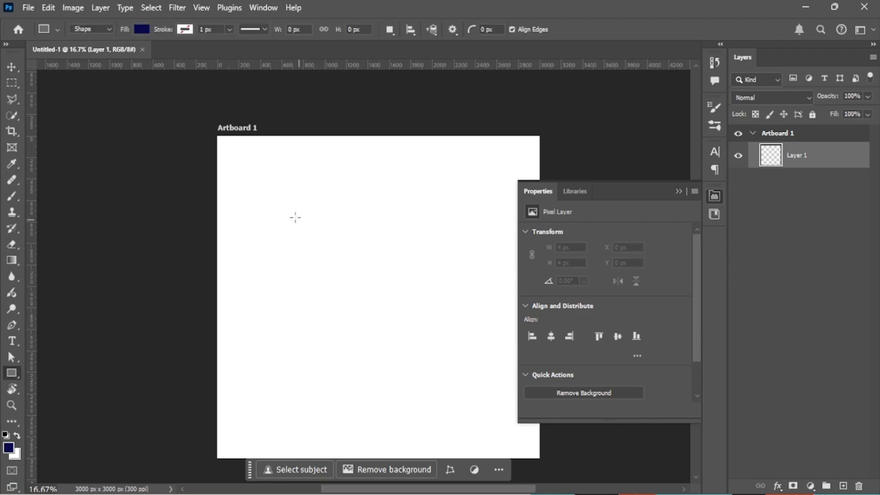
{"action": "left_click_drag", "start_coordinate": [280, 199], "coordinate": [379, 338]}
{"action": "mouse_move", "coordinate": [382, 200]}
{"action": "left_mouse_down"}
{"action": "mouse_move", "coordinate": [477, 259]}
{"action": "mouse_move", "coordinate": [494, 350]}
{"action": "left_mouse_up"}
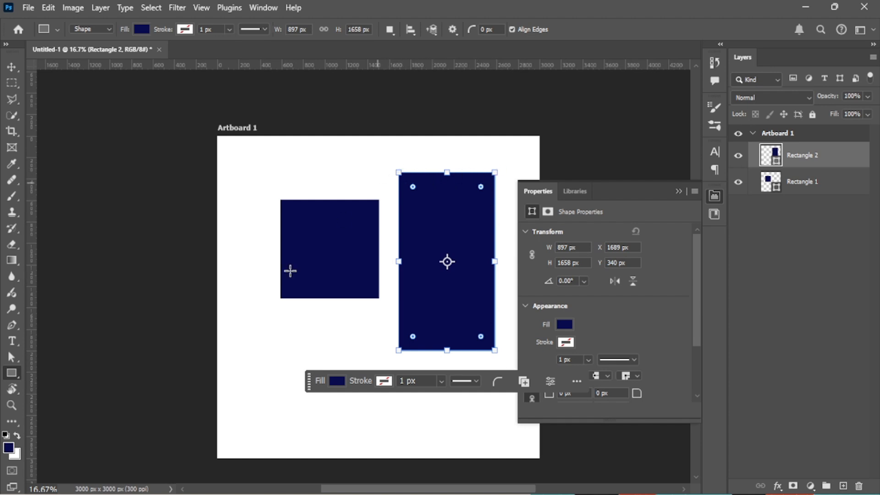
{"action": "left_click_drag", "start_coordinate": [237, 354], "coordinate": [448, 436]}
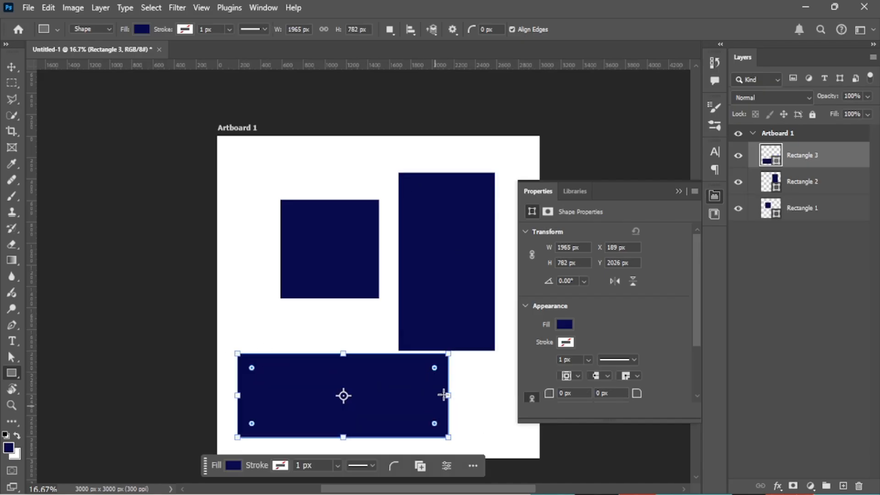
- Move the square slightly left on the artboard, to about X 448 px
{"action": "key", "text": "v"}
{"action": "left_click", "coordinate": [257, 250]}
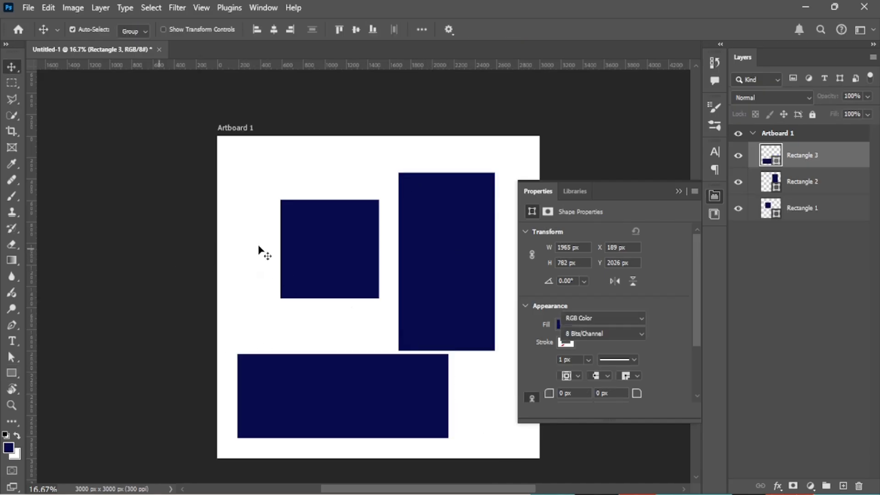
{"action": "left_click_drag", "start_coordinate": [334, 249], "coordinate": [317, 251]}
- Add a Lorem Ipsum placeholder text across the square's left edge and set its font size to 20 pt
{"action": "key", "text": "t"}
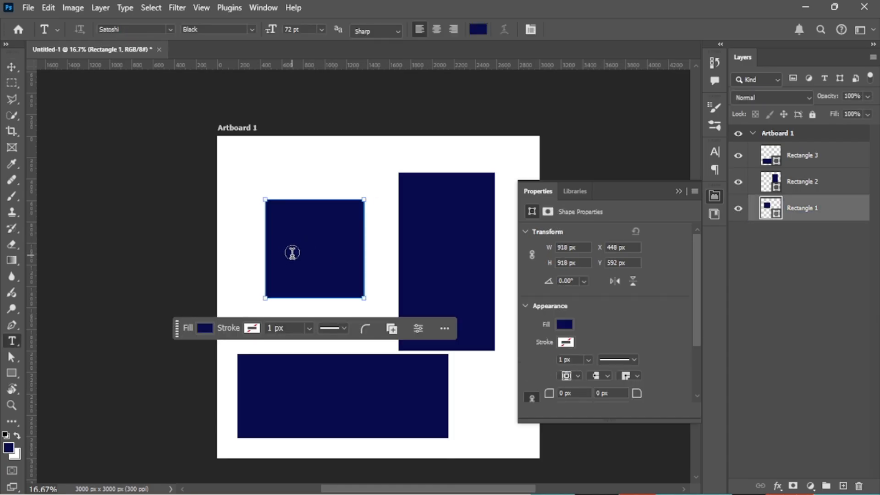
{"action": "scroll", "coordinate": [292, 253], "scroll_direction": "up", "scroll_amount": 2}
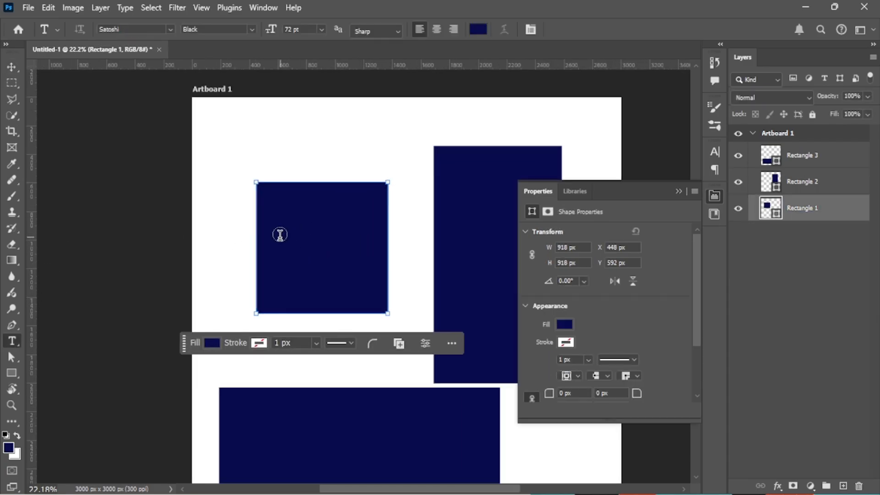
{"action": "left_click", "coordinate": [234, 248]}
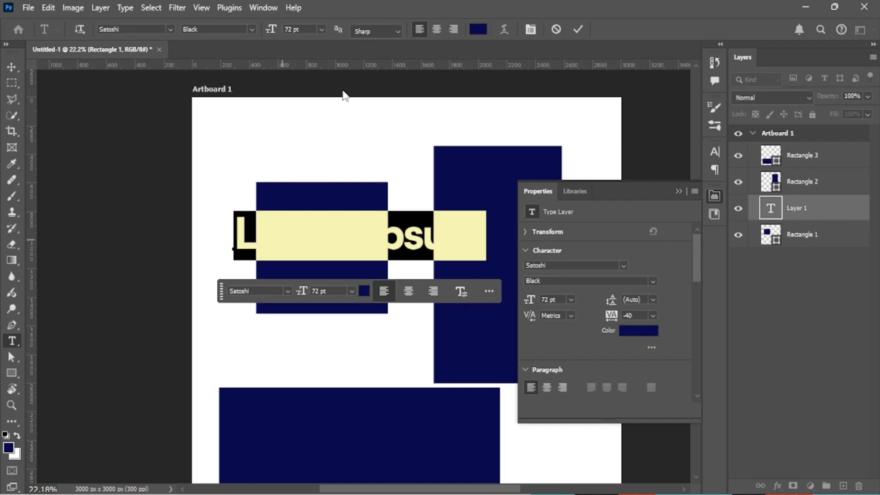
{"action": "left_click", "coordinate": [303, 31]}
{"action": "type", "text": "20"}
{"action": "key", "text": "Return"}
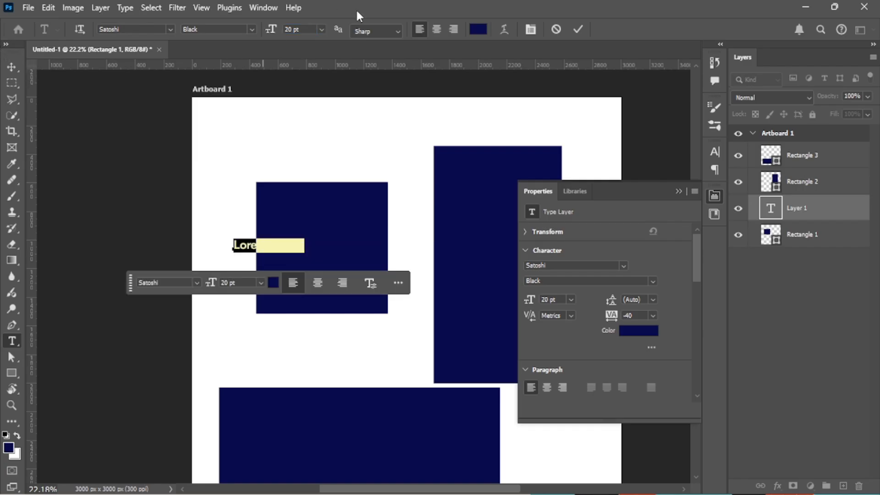
- Colour the Lorem Ipsum text white (ffffff) and move it to the middle of the square
{"action": "left_click", "coordinate": [478, 29]}
{"action": "type", "text": "ffffff"}
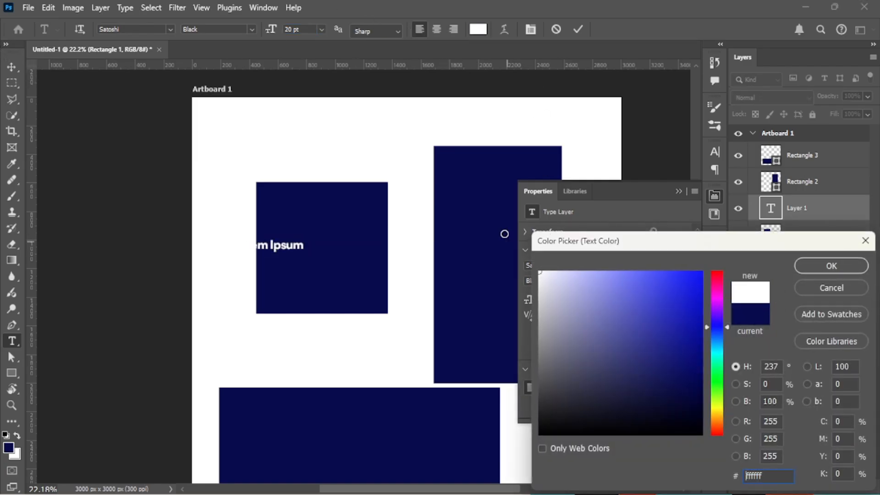
{"action": "left_click", "coordinate": [824, 272]}
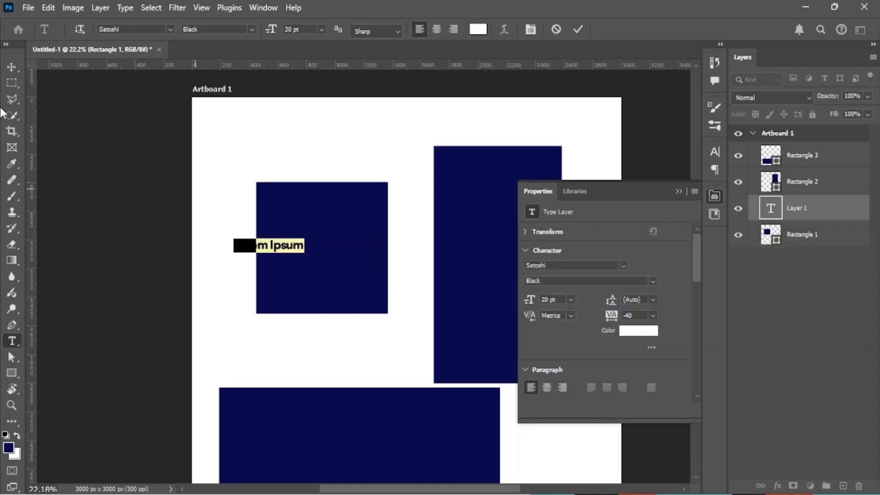
{"action": "left_click", "coordinate": [12, 67]}
{"action": "left_click_drag", "start_coordinate": [291, 247], "coordinate": [335, 250]}
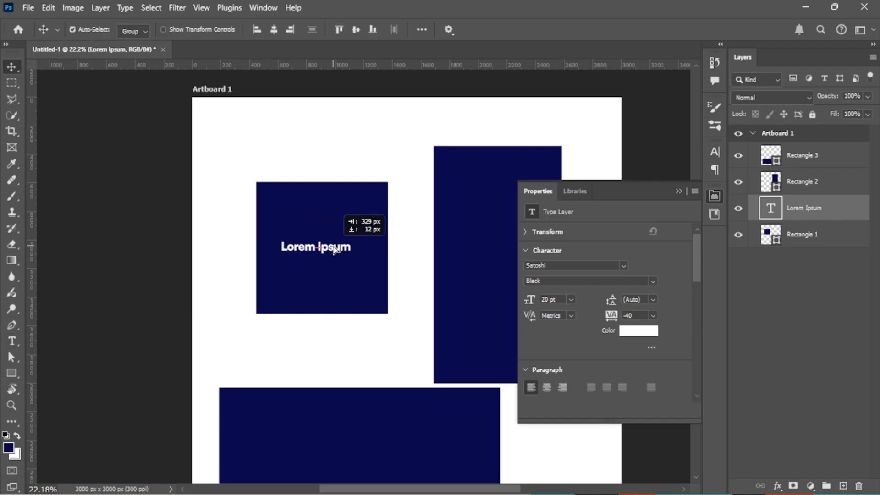
- Replace the Lorem Ipsum text with "Square" and centre the label on the square
{"action": "double_click", "coordinate": [335, 247]}
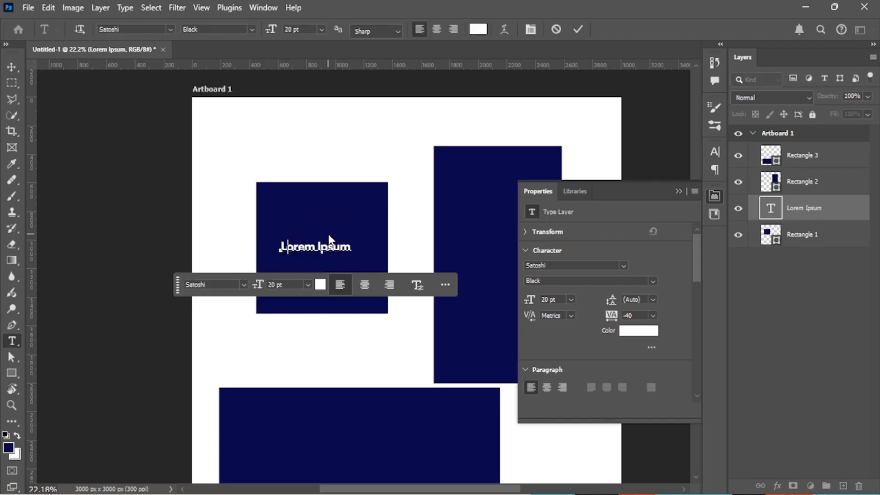
{"action": "key", "text": "ctrl+a"}
{"action": "type", "text": "Square"}
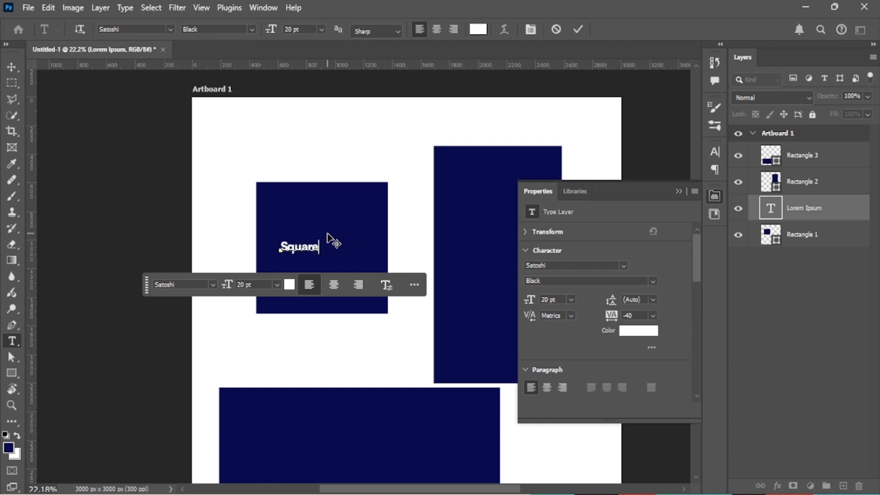
{"action": "left_click", "coordinate": [817, 241], "text": "ctrl"}
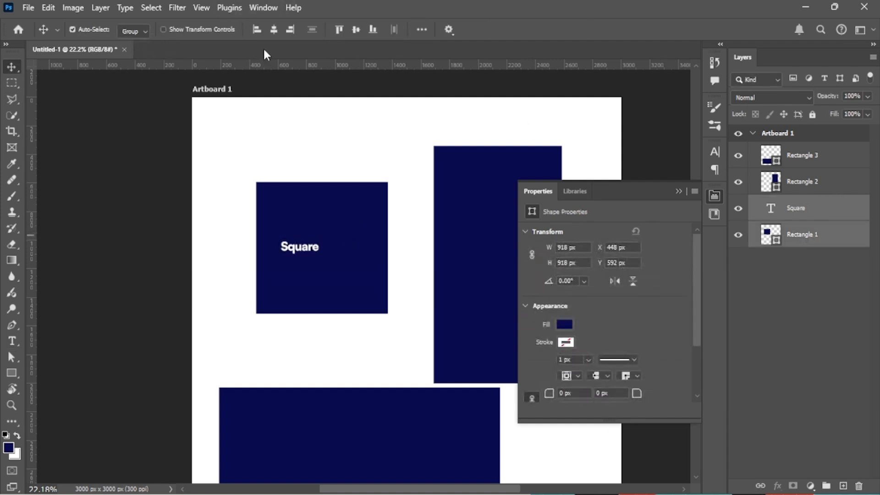
{"action": "left_click", "coordinate": [148, 176]}
{"action": "scroll", "coordinate": [197, 212], "scroll_direction": "down", "scroll_amount": 2}
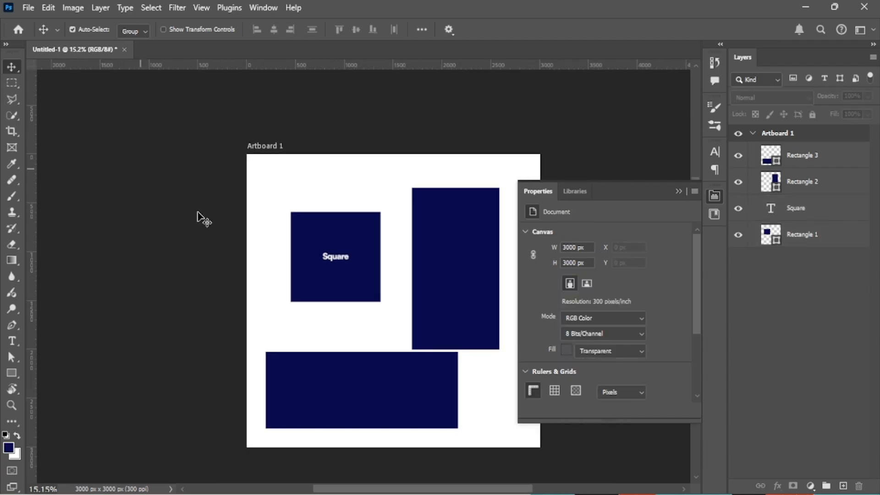
- Duplicate the Square label onto the tall rectangle and bring the copy to the front
{"action": "scroll", "coordinate": [326, 283], "scroll_direction": "up", "scroll_amount": 1}
{"action": "left_click", "coordinate": [345, 269]}
{"action": "left_click", "coordinate": [343, 255]}
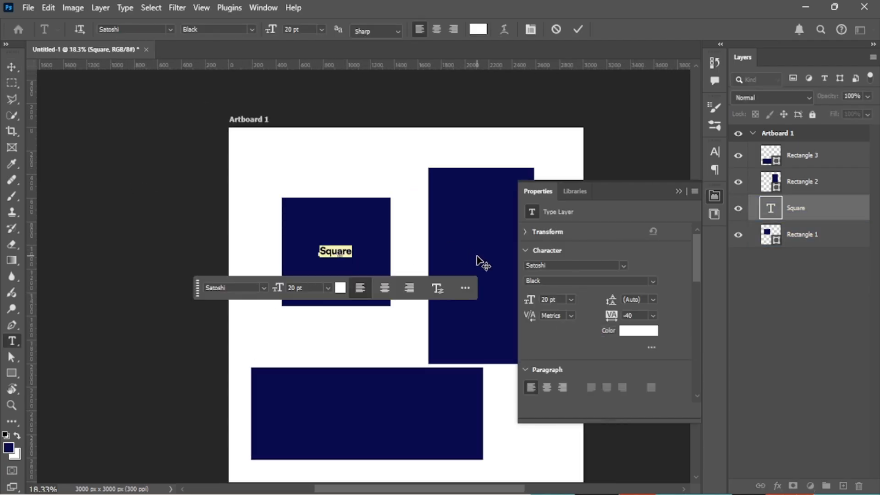
{"action": "left_click", "coordinate": [576, 29]}
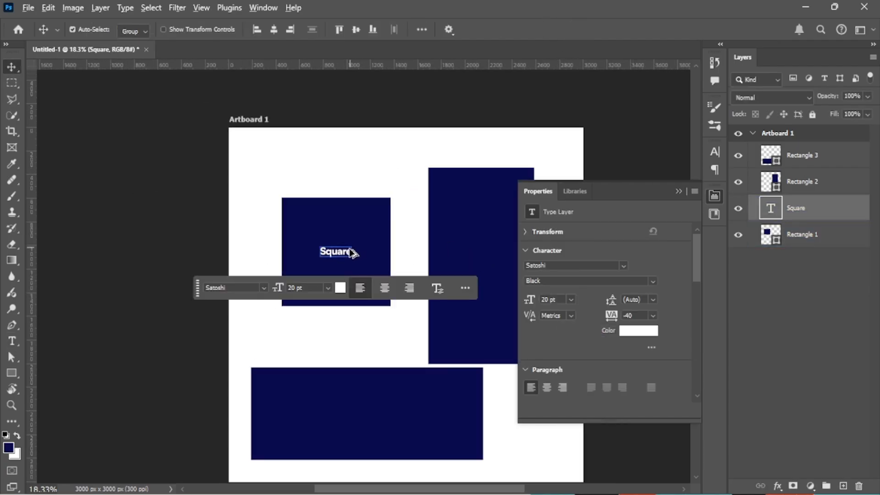
{"action": "left_click_drag", "start_coordinate": [362, 251], "coordinate": [490, 267]}
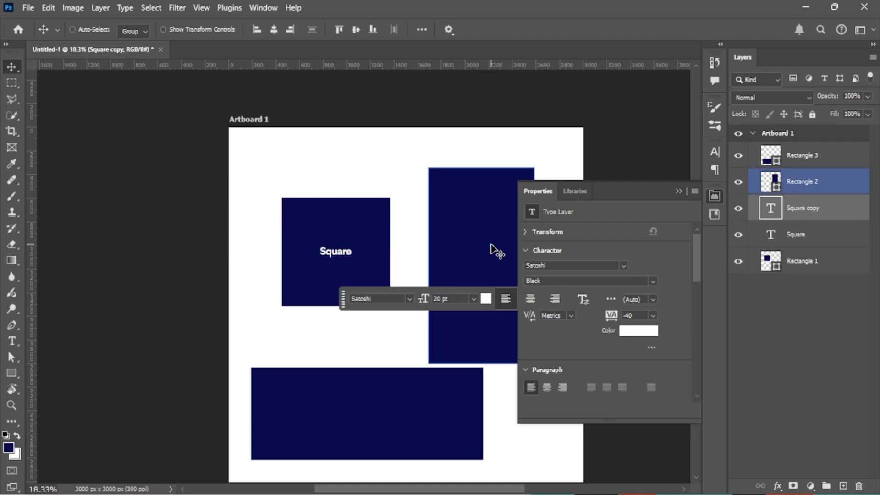
{"action": "key", "text": "ctrl+shift+bracketright"}
{"action": "scroll", "coordinate": [242, 247], "scroll_direction": "down", "scroll_amount": 2}
{"action": "scroll", "coordinate": [241, 247], "scroll_direction": "up", "scroll_amount": 4}
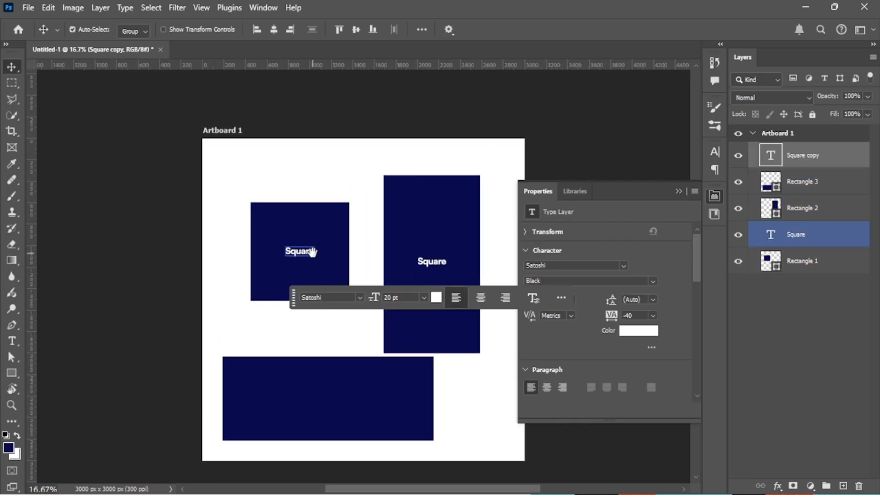
- Change the copied label on the tall rectangle to "Portrait"
{"action": "double_click", "coordinate": [407, 240]}
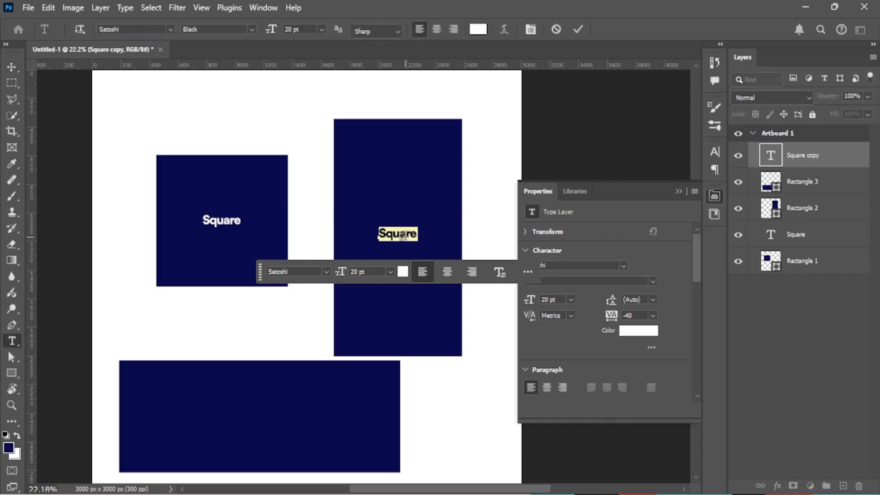
{"action": "type", "text": "Por "}
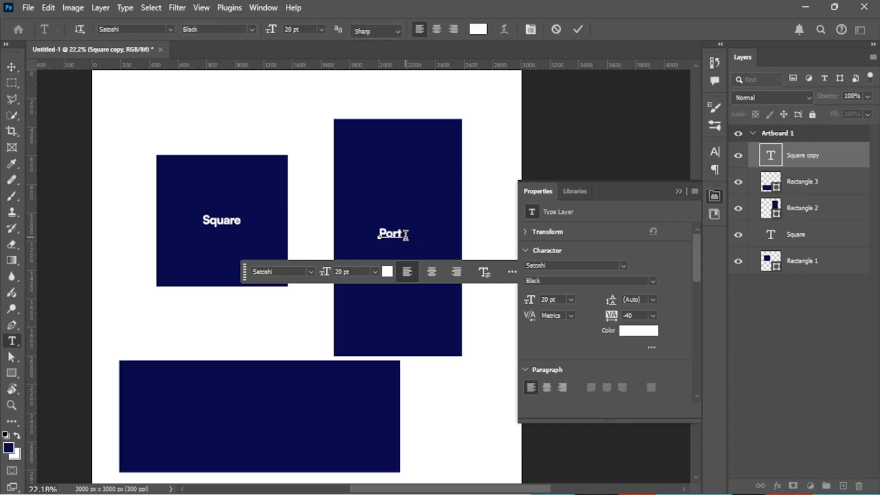
{"action": "type", "text": "rait"}
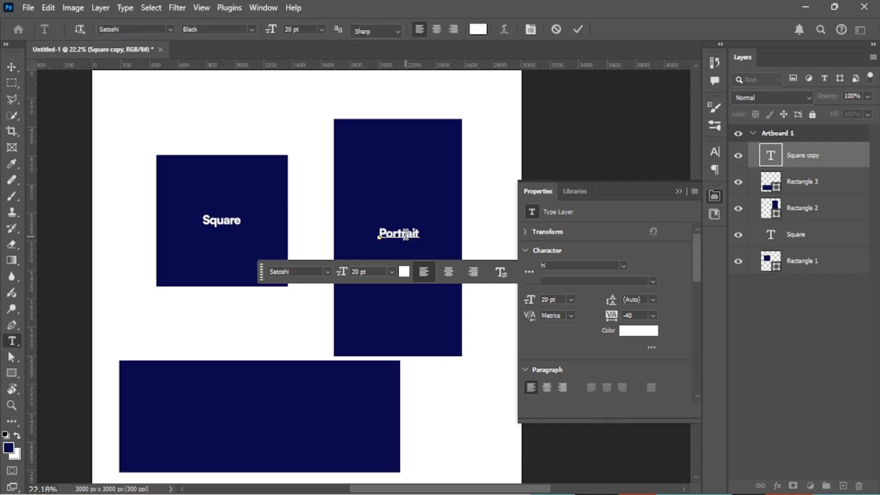
{"action": "key", "text": "ctrl+Return"}
{"action": "key", "text": "v"}
- Duplicate the Portrait label onto the middle of the wide rectangle and change its text to "Landscape"
{"action": "left_click_drag", "start_coordinate": [405, 240], "coordinate": [268, 418]}
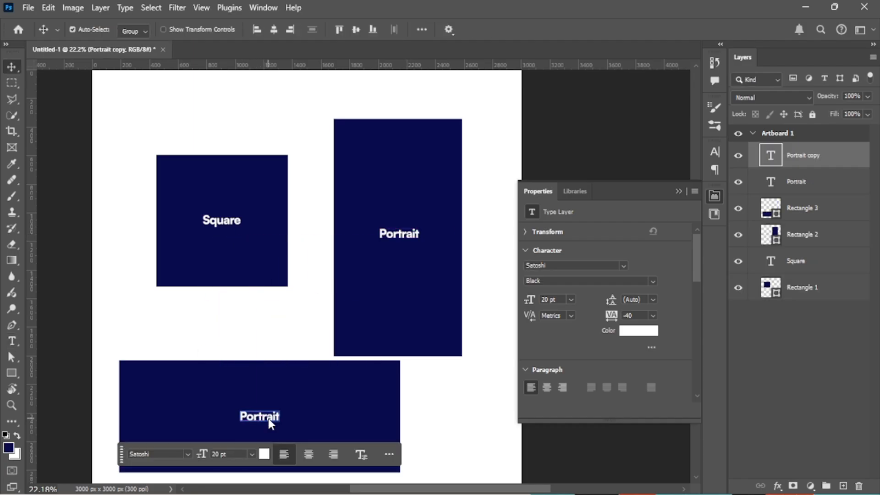
{"action": "double_click", "coordinate": [267, 417]}
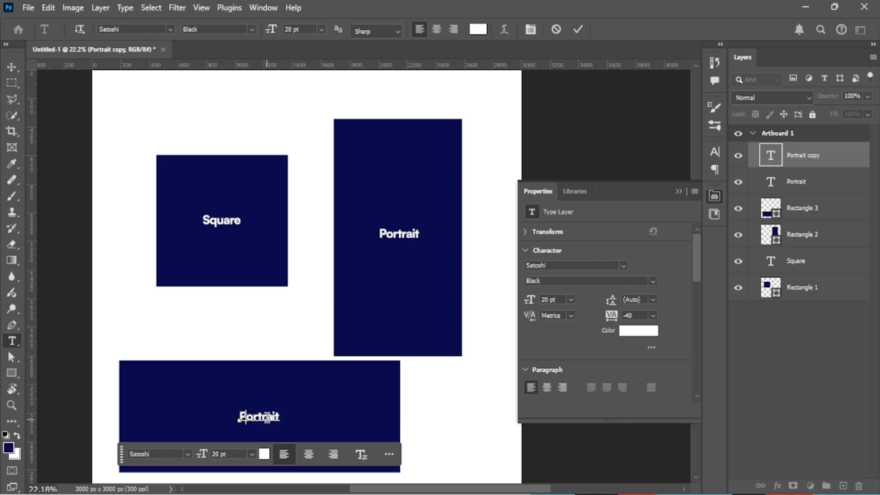
{"action": "type", "text": "Landscape"}
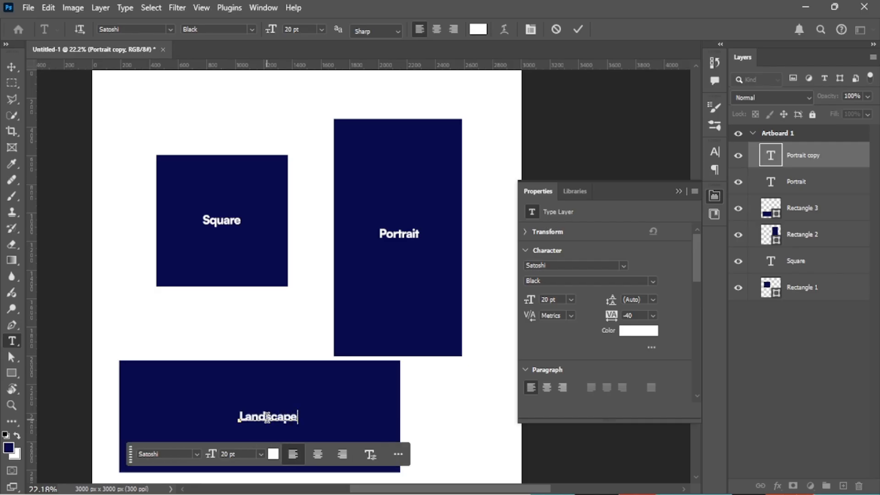
{"action": "key", "text": "Escape"}
{"action": "key", "text": "v"}
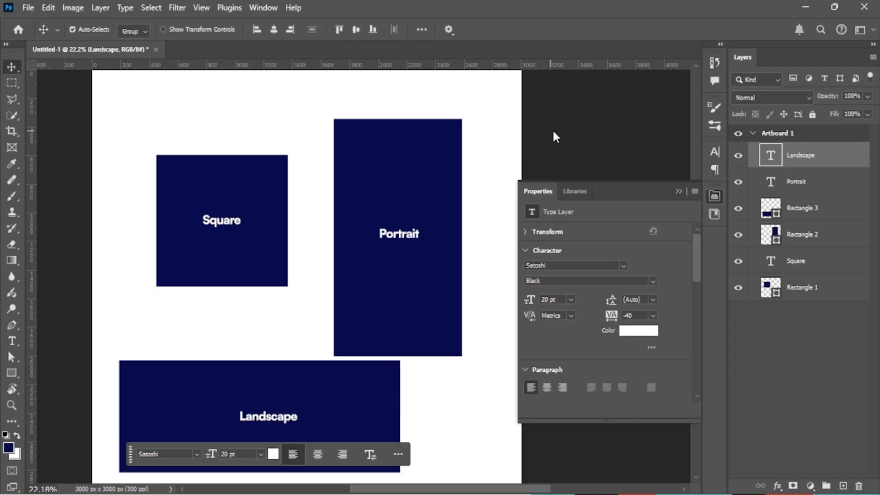
- Collapse the layer properties and move the square slightly left behind its label
{"action": "left_click", "coordinate": [678, 191]}
{"action": "scroll", "coordinate": [377, 150], "scroll_direction": "down", "scroll_amount": 2}
{"action": "left_click", "coordinate": [266, 187]}
{"action": "scroll", "coordinate": [265, 187], "scroll_direction": "up", "scroll_amount": 4}
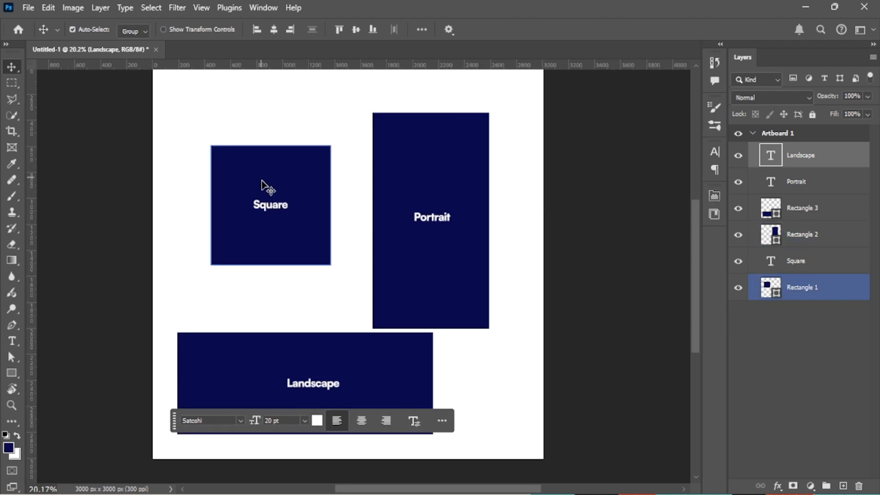
{"action": "left_click_drag", "start_coordinate": [255, 158], "coordinate": [237, 156]}
- Examine the labelled square, portrait and landscape shapes and compare their proportions
{"action": "scroll", "coordinate": [266, 233], "scroll_direction": "down", "scroll_amount": 5}
{"action": "scroll", "coordinate": [338, 177], "scroll_direction": "up", "scroll_amount": 3}
{"action": "left_click", "coordinate": [343, 204]}
{"action": "scroll", "coordinate": [346, 128], "scroll_direction": "down", "scroll_amount": 1}
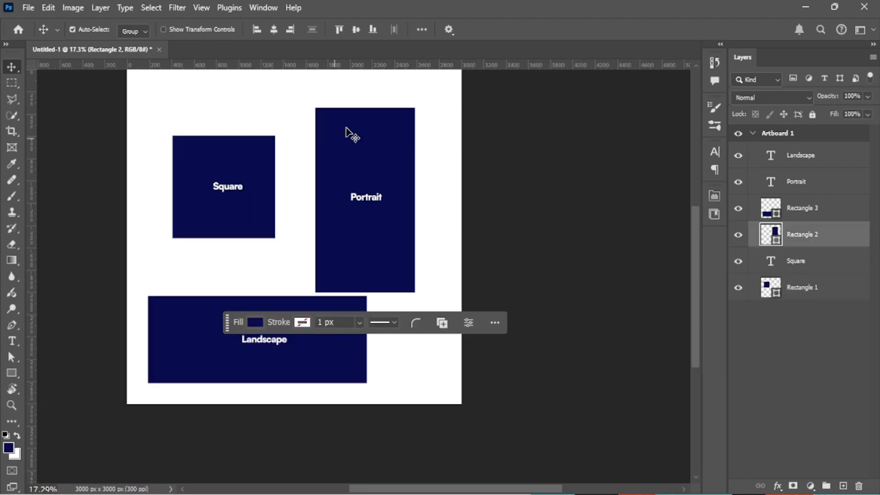
{"action": "scroll", "coordinate": [360, 125], "scroll_direction": "up", "scroll_amount": 3}
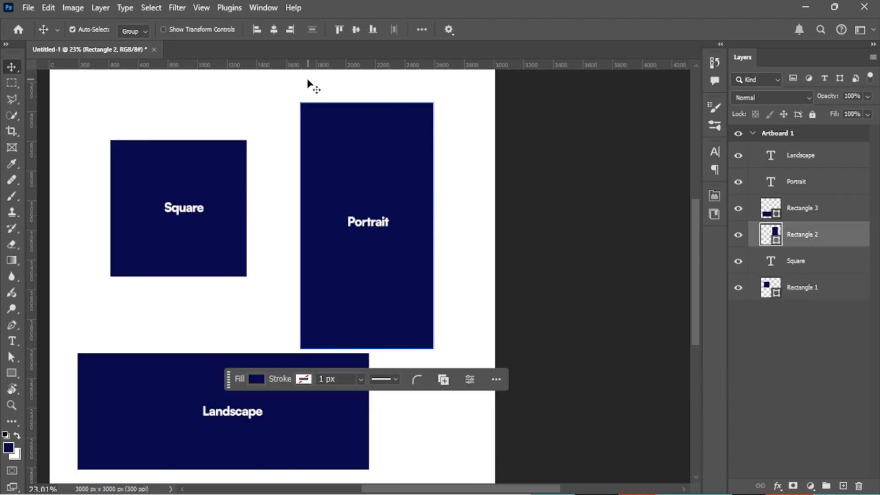
{"action": "scroll", "coordinate": [162, 388], "scroll_direction": "down", "scroll_amount": 2}
{"action": "scroll", "coordinate": [163, 387], "scroll_direction": "up", "scroll_amount": 3}
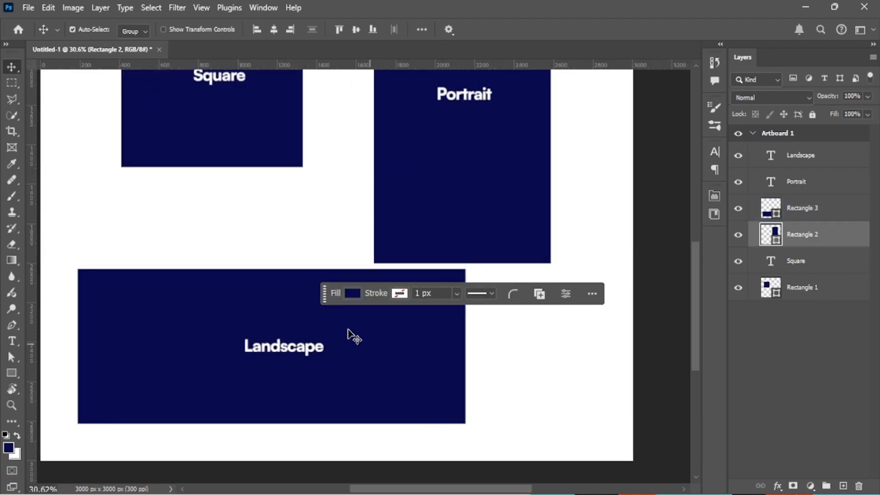
{"action": "scroll", "coordinate": [198, 229], "scroll_direction": "down", "scroll_amount": 3}
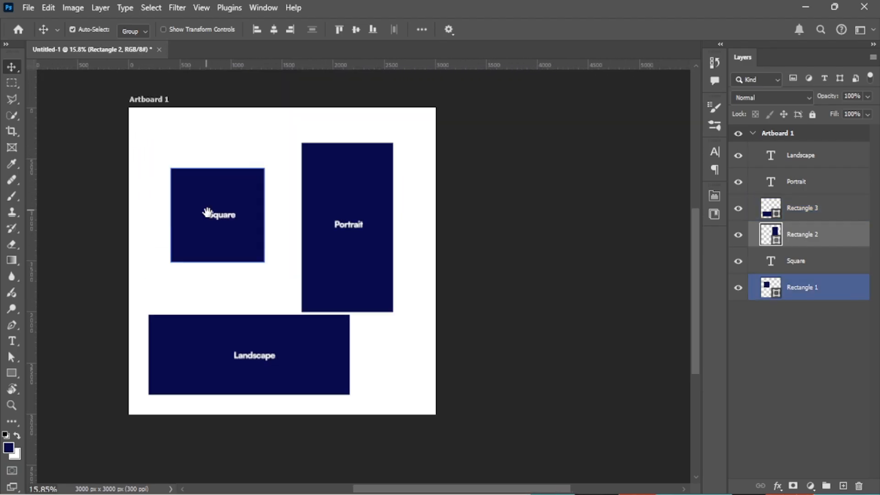
{"action": "scroll", "coordinate": [197, 240], "scroll_direction": "up", "scroll_amount": 1}
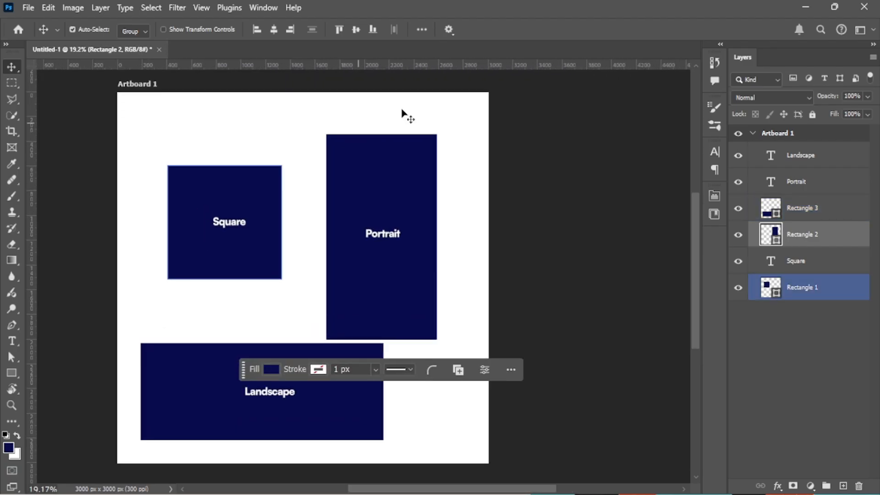
- Close the untitled document without saving and start setting up a new document
{"action": "left_click", "coordinate": [160, 50]}
{"action": "left_click", "coordinate": [441, 193]}
{"action": "key", "text": "ctrl+n"}
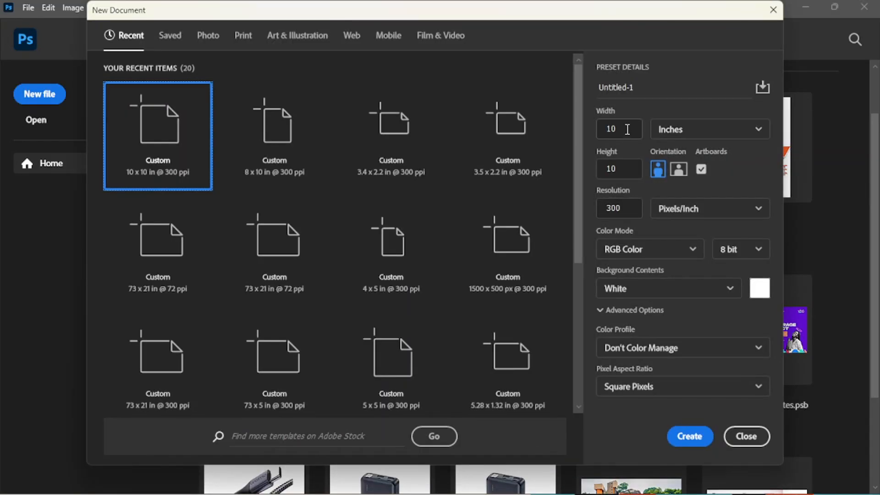
- Review the new document's width, height and measurement unit options, keeping Inches as the unit
{"action": "left_click", "coordinate": [598, 129]}
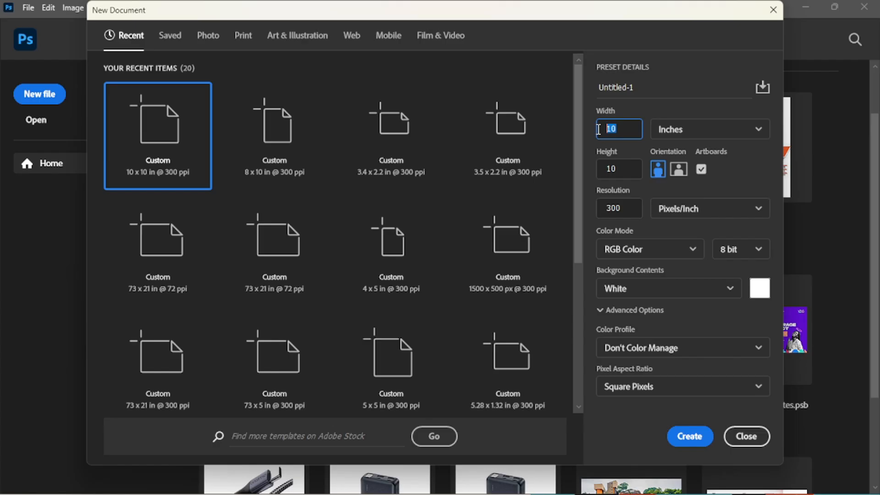
{"action": "left_click", "coordinate": [623, 170]}
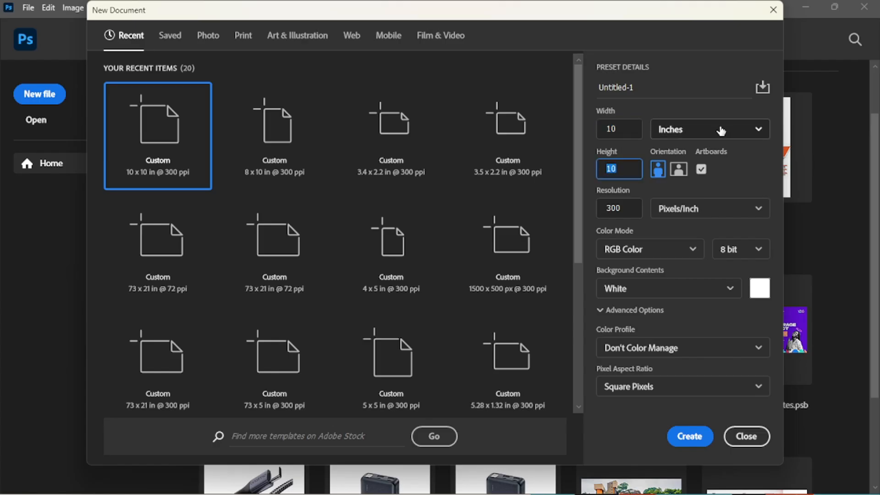
{"action": "left_click", "coordinate": [722, 137]}
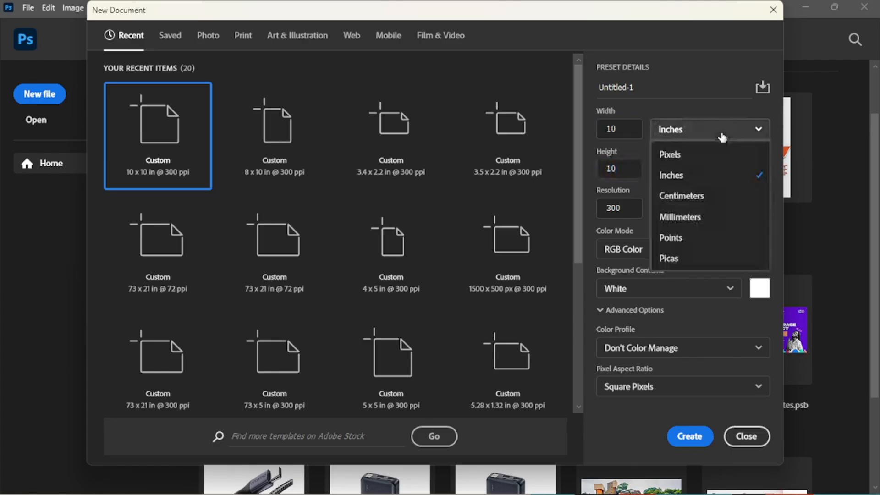
{"action": "left_click", "coordinate": [689, 176]}
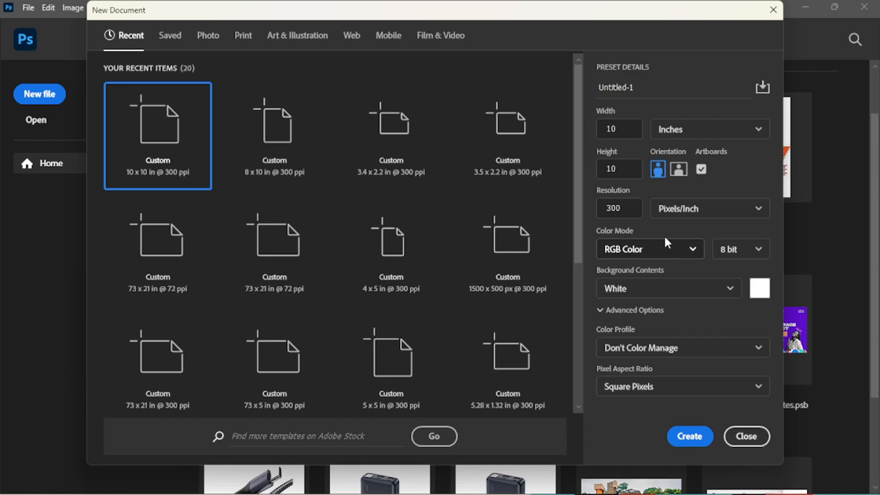
- Try Transparent as the new document's background contents and restore White
{"action": "left_click", "coordinate": [698, 294]}
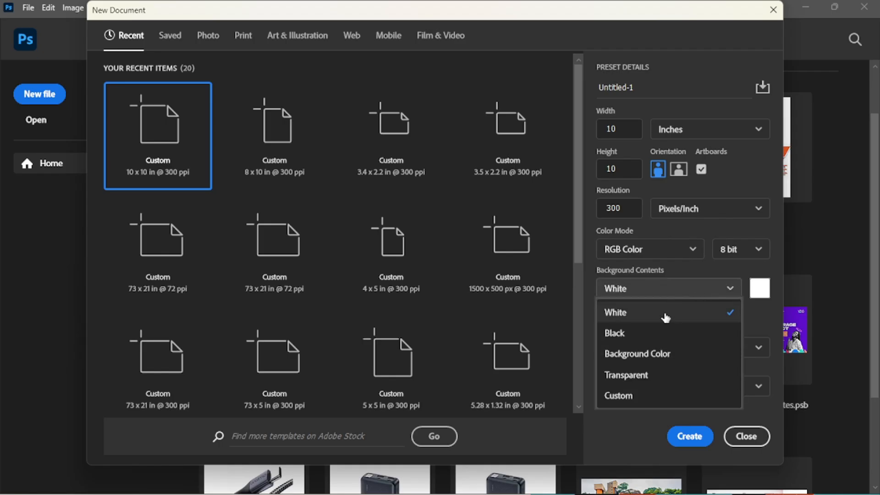
{"action": "left_click", "coordinate": [667, 379]}
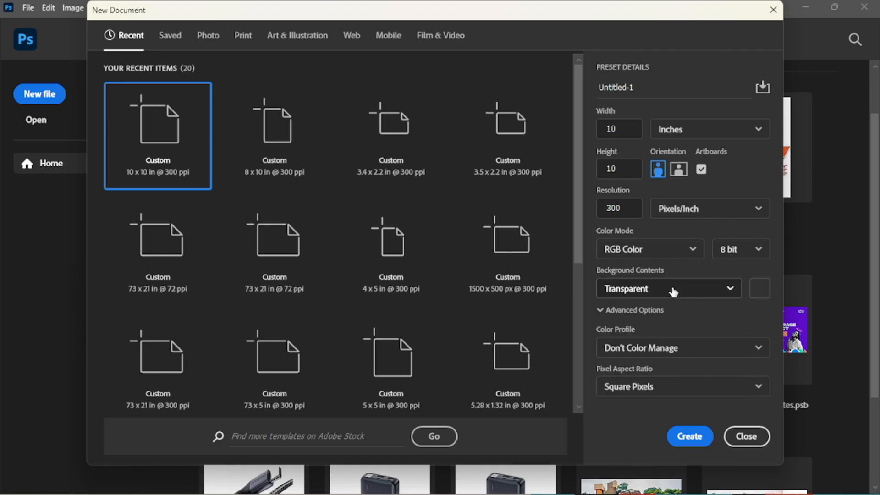
{"action": "left_click", "coordinate": [659, 289]}
{"action": "left_click", "coordinate": [648, 316]}
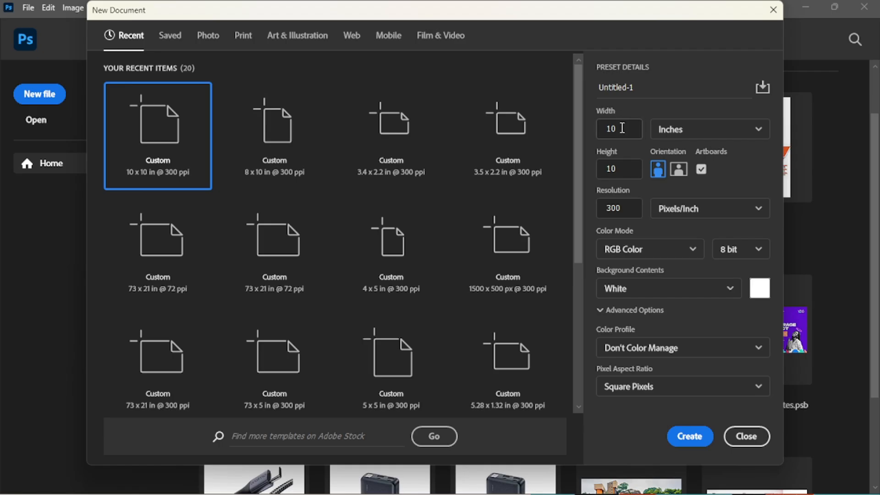
- Review the width and browse the Art & Illustration, Web, Mobile and Film & Video presets before returning to the recent sizes
{"action": "left_click_drag", "start_coordinate": [621, 128], "coordinate": [605, 128]}
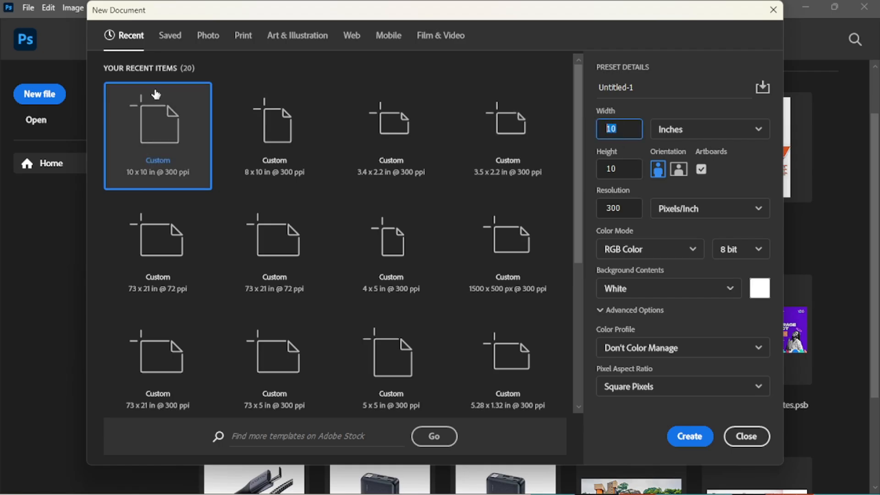
{"action": "left_click", "coordinate": [294, 40]}
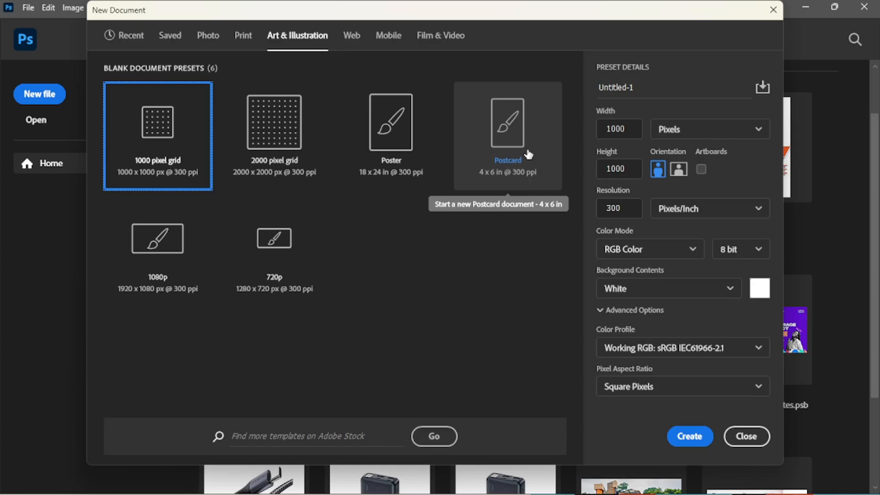
{"action": "left_click", "coordinate": [353, 37]}
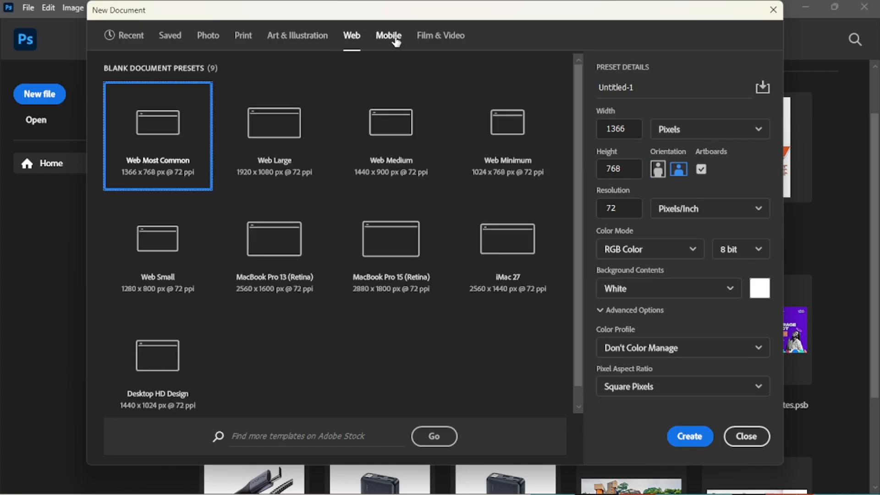
{"action": "left_click", "coordinate": [393, 37]}
{"action": "left_click", "coordinate": [441, 39]}
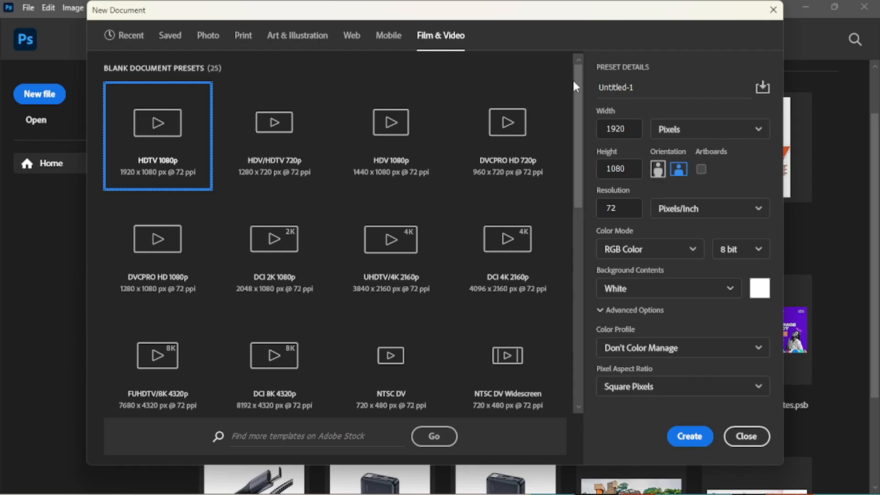
{"action": "left_click", "coordinate": [140, 36]}
- Review the new document's resolution and its unit options, keeping Pixels/Inch, and switch to the Raster vs Vector slide show in PowerPoint
{"action": "left_click_drag", "start_coordinate": [631, 209], "coordinate": [604, 208]}
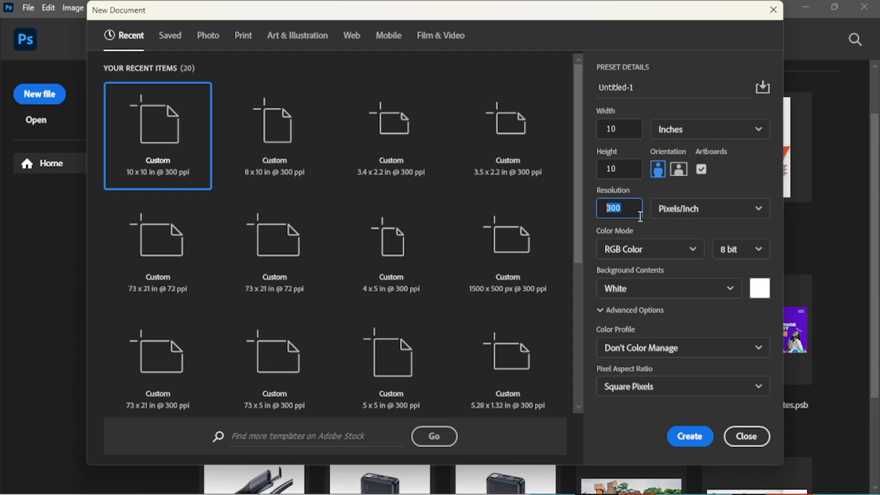
{"action": "key", "text": "alt+Tab"}
{"action": "left_click", "coordinate": [693, 211]}
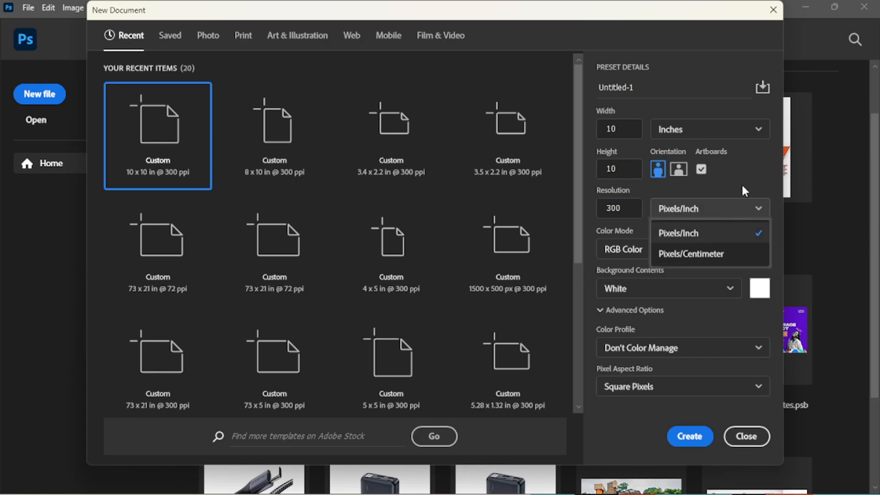
{"action": "left_click", "coordinate": [680, 211]}
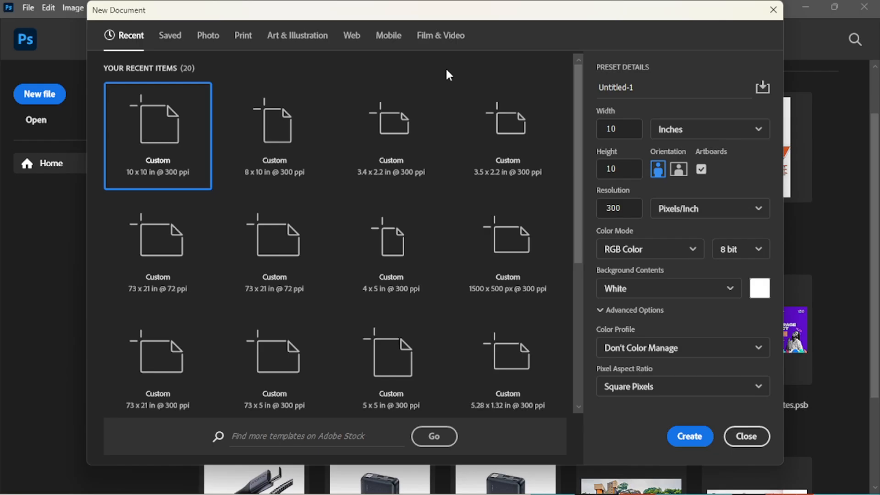
{"action": "key", "text": "alt+Tab"}
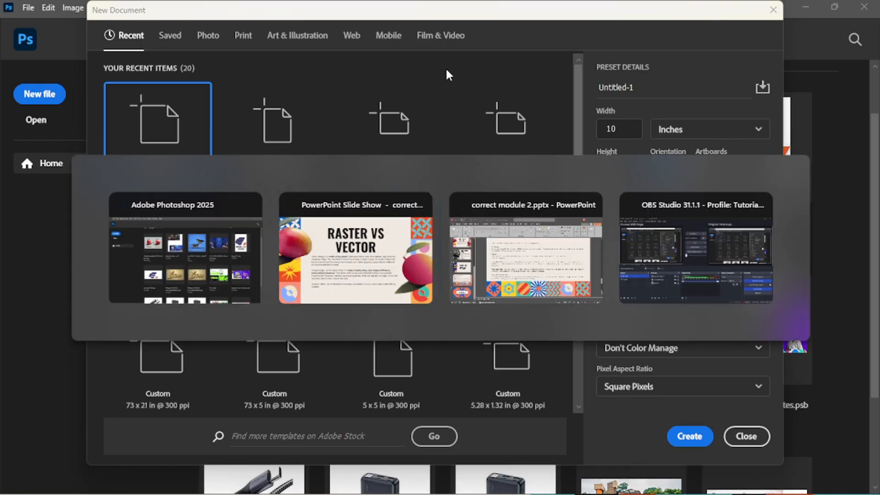
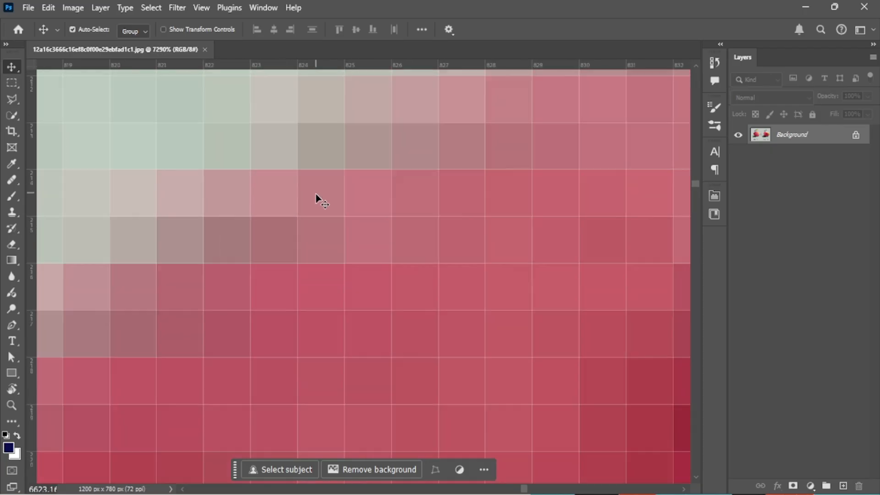
- Examine the raster mango from full view down to its individual pixels and back out to the whole image
{"action": "scroll", "coordinate": [311, 185], "scroll_direction": "down", "scroll_amount": 10}
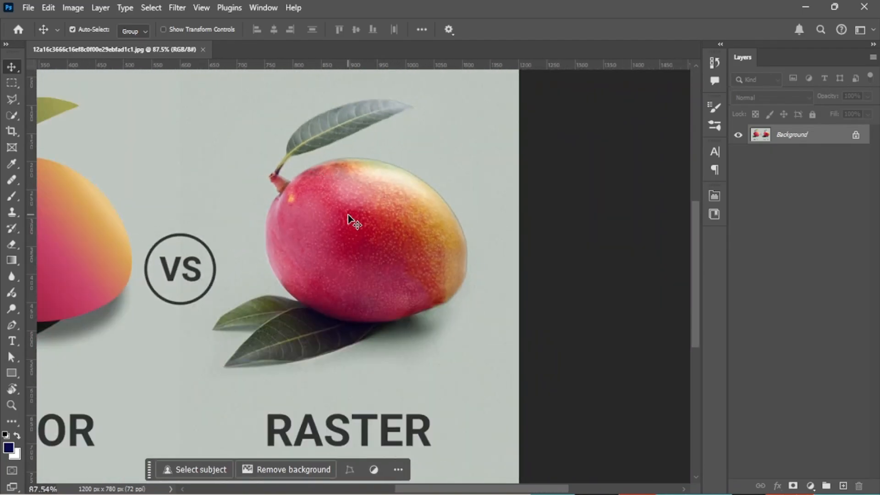
{"action": "scroll", "coordinate": [365, 188], "scroll_direction": "up", "scroll_amount": 5}
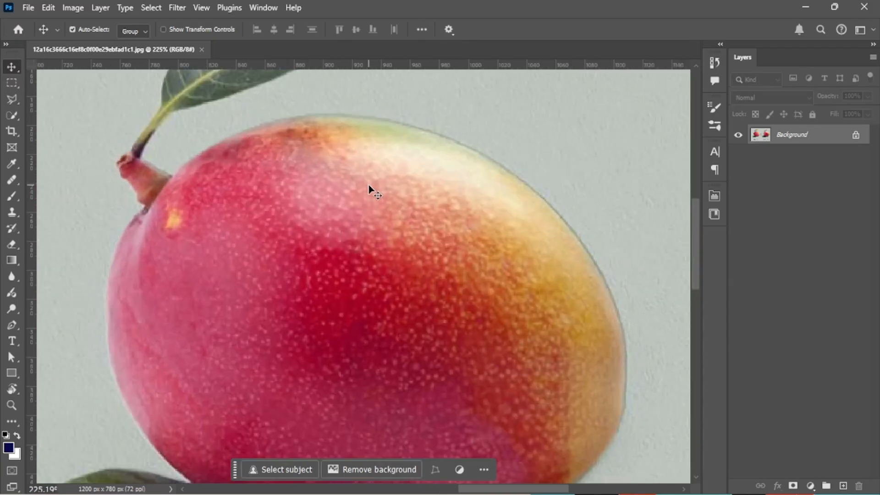
{"action": "scroll", "coordinate": [369, 184], "scroll_direction": "up", "scroll_amount": 8}
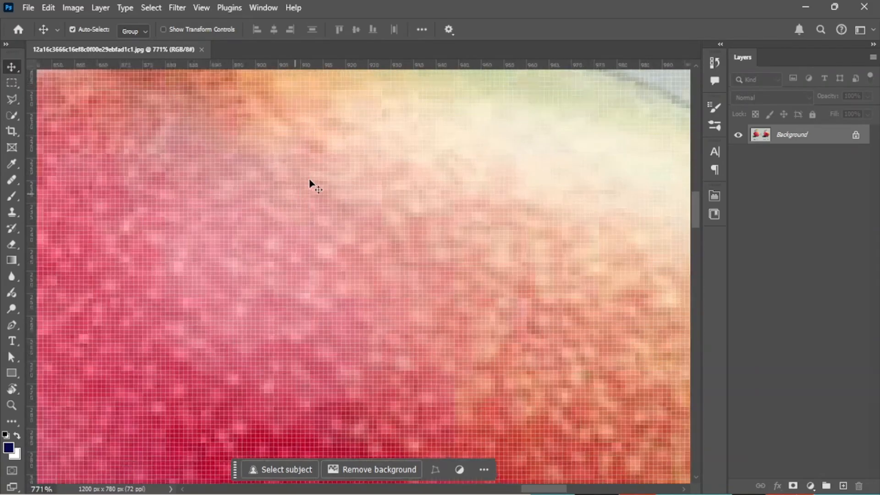
{"action": "scroll", "coordinate": [343, 174], "scroll_direction": "up", "scroll_amount": 6}
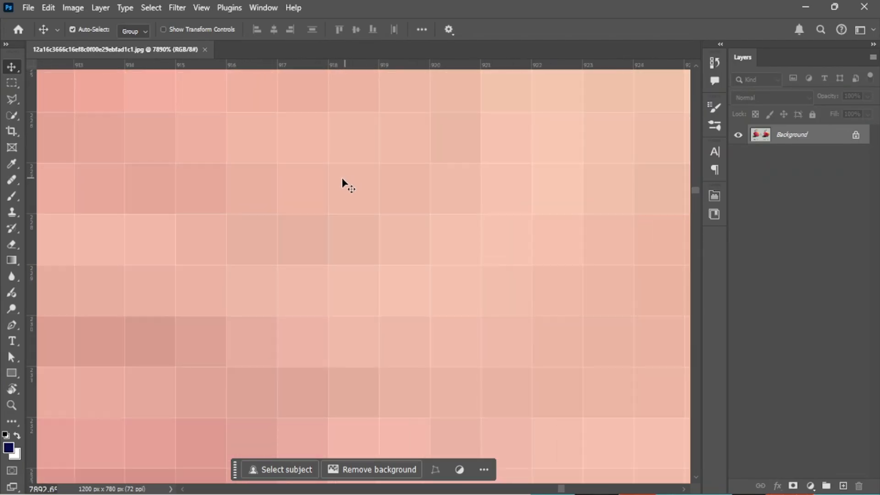
{"action": "scroll", "coordinate": [350, 207], "scroll_direction": "down", "scroll_amount": 8}
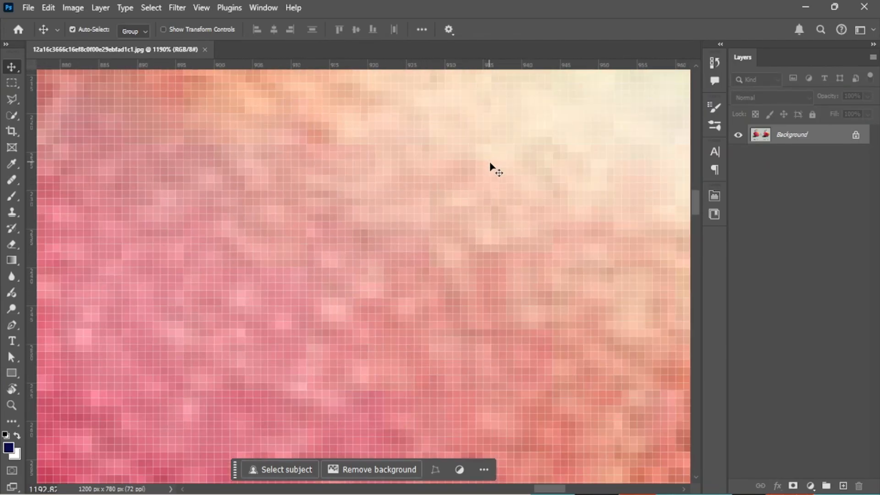
{"action": "scroll", "coordinate": [492, 170], "scroll_direction": "down", "scroll_amount": 4}
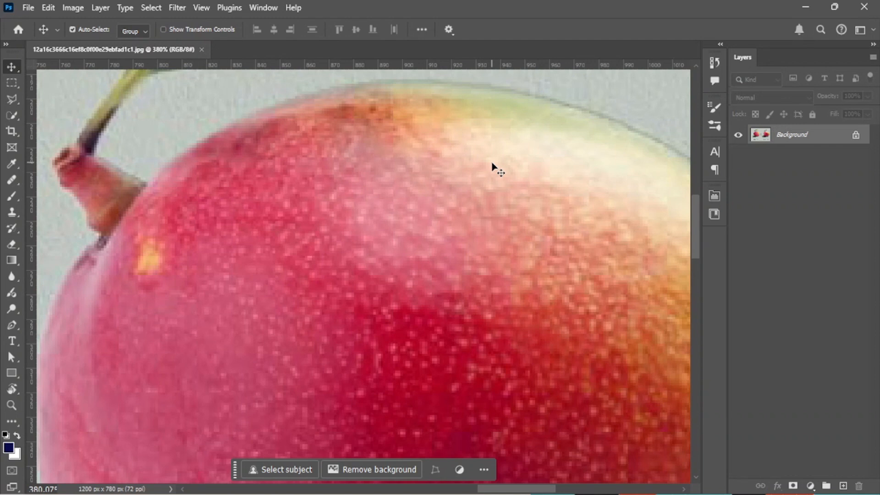
{"action": "scroll", "coordinate": [493, 167], "scroll_direction": "down", "scroll_amount": 8}
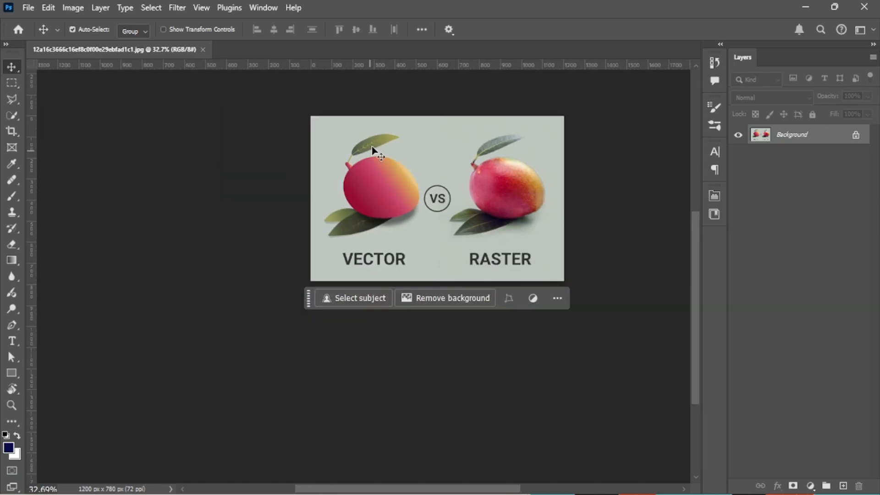
- Examine the vector mango's stem and upper edge down to pixel level, leaving the Background layer unconverted
{"action": "scroll", "coordinate": [372, 149], "scroll_direction": "up", "scroll_amount": 4}
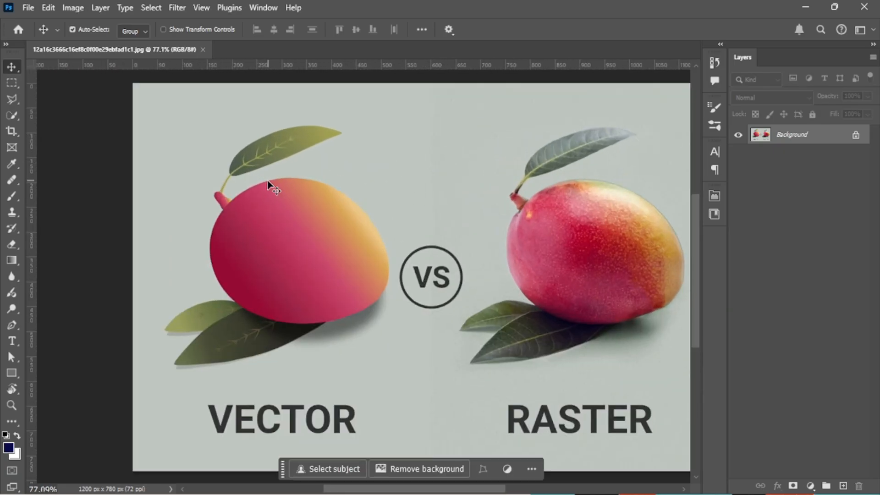
{"action": "left_click_drag", "start_coordinate": [310, 228], "coordinate": [316, 252]}
{"action": "left_click", "coordinate": [554, 225]}
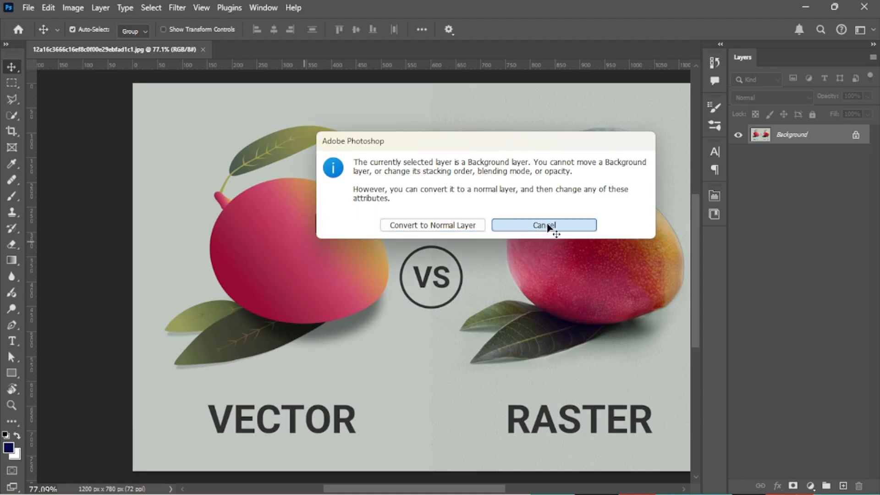
{"action": "scroll", "coordinate": [231, 206], "scroll_direction": "up", "scroll_amount": 2}
{"action": "scroll", "coordinate": [230, 200], "scroll_direction": "up", "scroll_amount": 8}
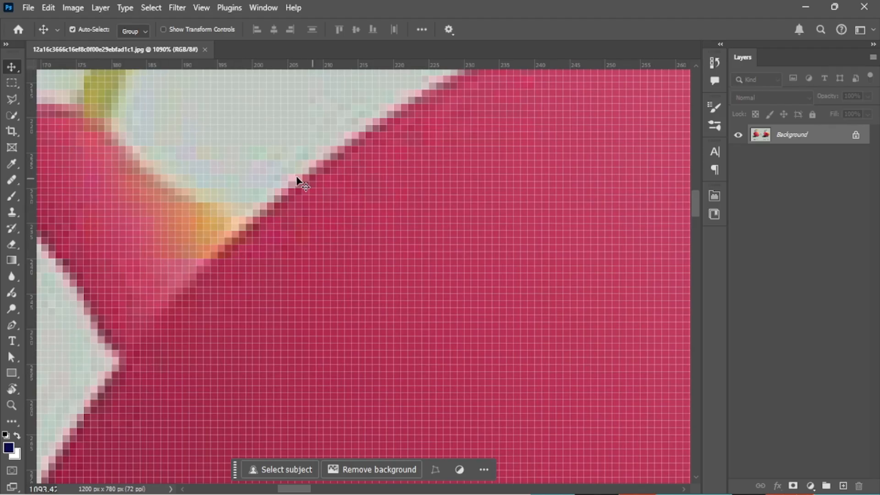
{"action": "scroll", "coordinate": [303, 190], "scroll_direction": "down", "scroll_amount": 4}
{"action": "scroll", "coordinate": [202, 202], "scroll_direction": "down", "scroll_amount": 10}
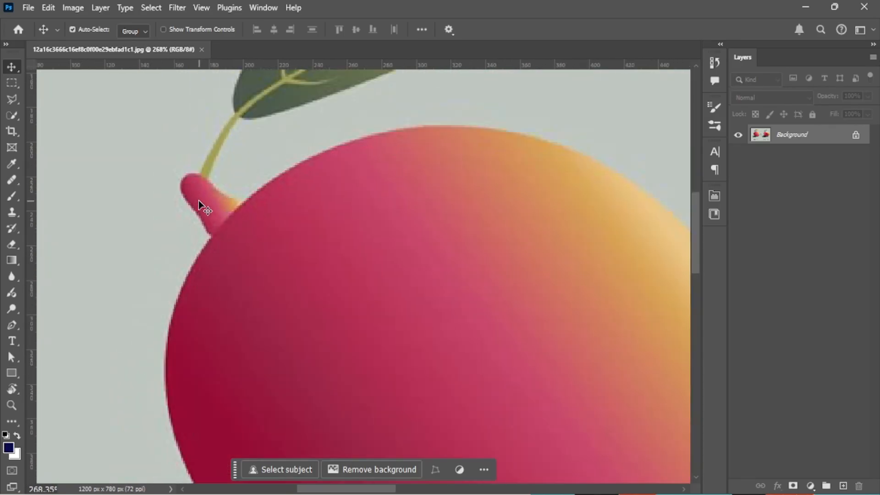
- Search Windows for Affinity and launch the app
{"action": "mouse_move", "coordinate": [328, 494]}
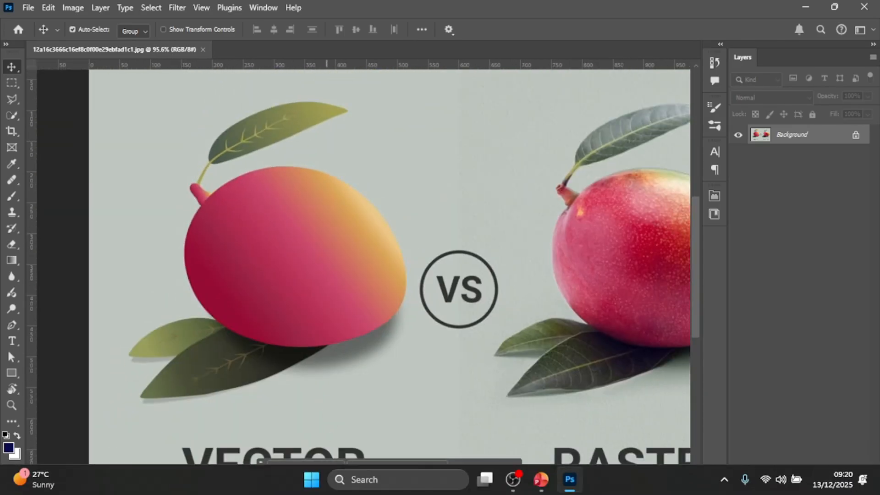
{"action": "left_click", "coordinate": [365, 481]}
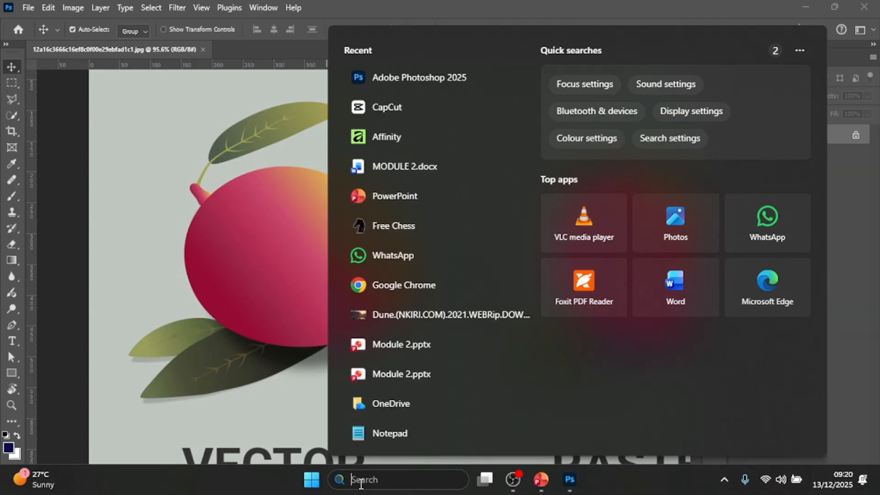
{"action": "type", "text": "affinity"}
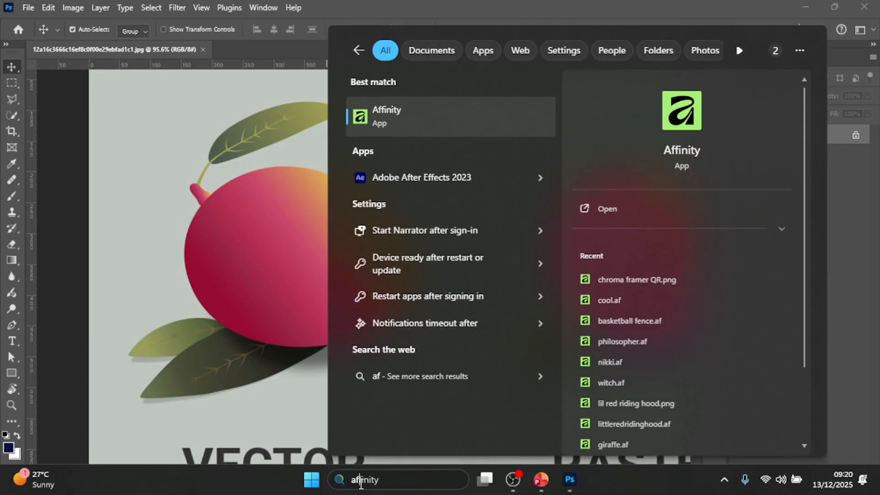
{"action": "key", "text": "BackSpace"}
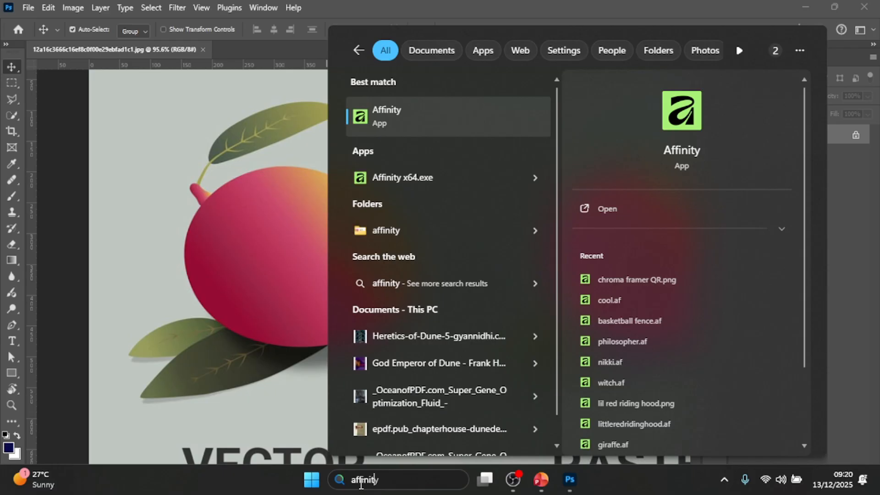
{"action": "key", "text": "Return"}
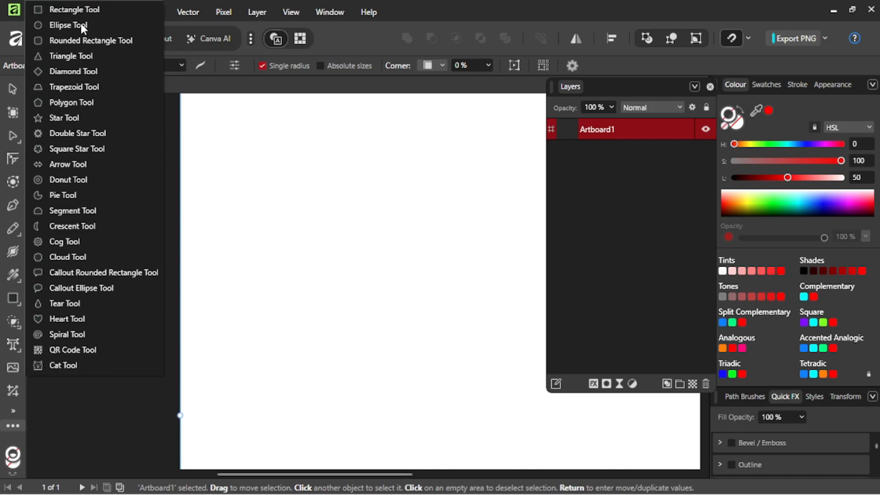
- Draw a large circle on the artboard with the Ellipse Tool
{"action": "left_click", "coordinate": [53, 25]}
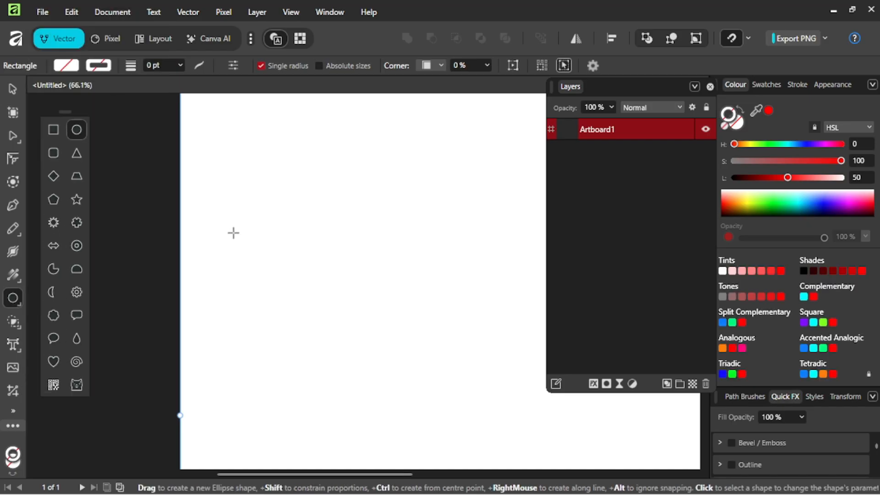
{"action": "scroll", "coordinate": [100, 210], "scroll_direction": "down", "scroll_amount": 3}
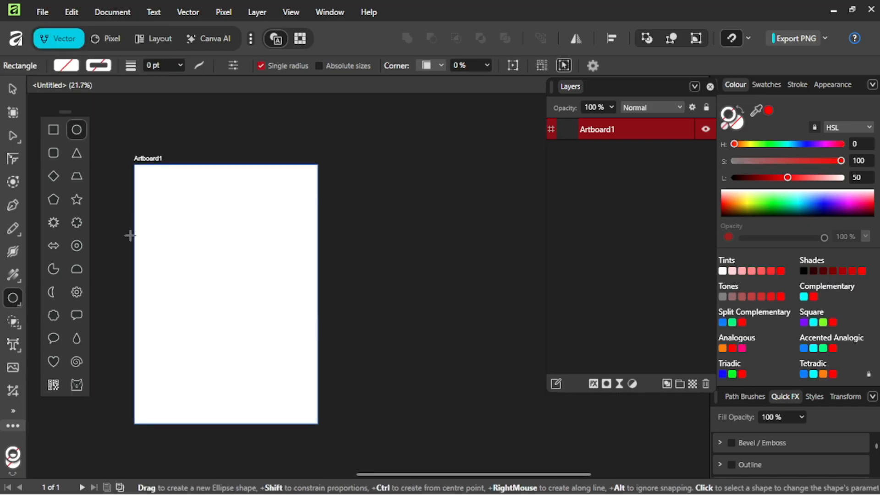
{"action": "scroll", "coordinate": [129, 236], "scroll_direction": "up", "scroll_amount": 2}
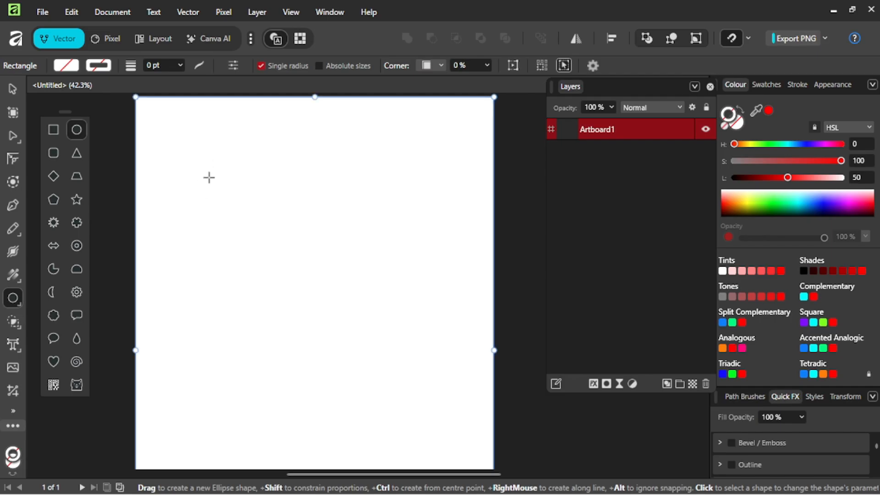
{"action": "left_click_drag", "start_coordinate": [212, 187], "coordinate": [406, 381]}
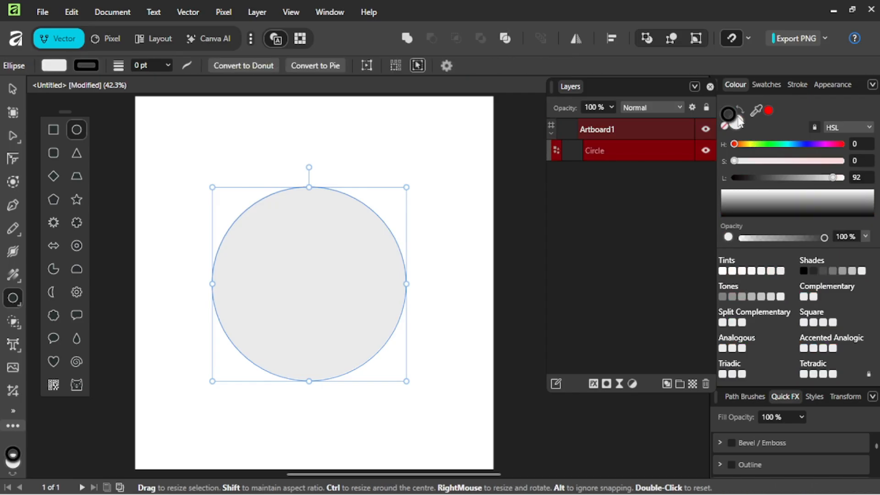
- Fill the circle with red F50000 and deselect it
{"action": "double_click", "coordinate": [739, 124]}
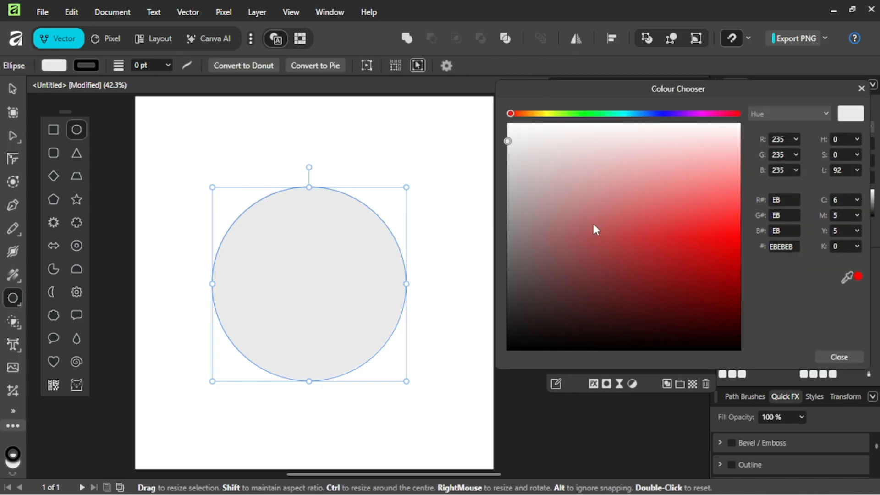
{"action": "mouse_move", "coordinate": [593, 229]}
{"action": "left_mouse_down"}
{"action": "mouse_move", "coordinate": [692, 256]}
{"action": "mouse_move", "coordinate": [772, 241]}
{"action": "left_mouse_up"}
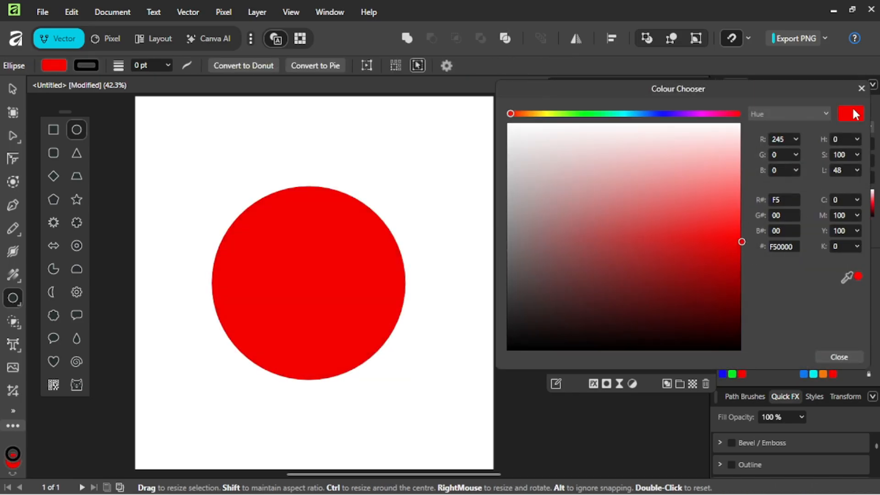
{"action": "left_click", "coordinate": [861, 89]}
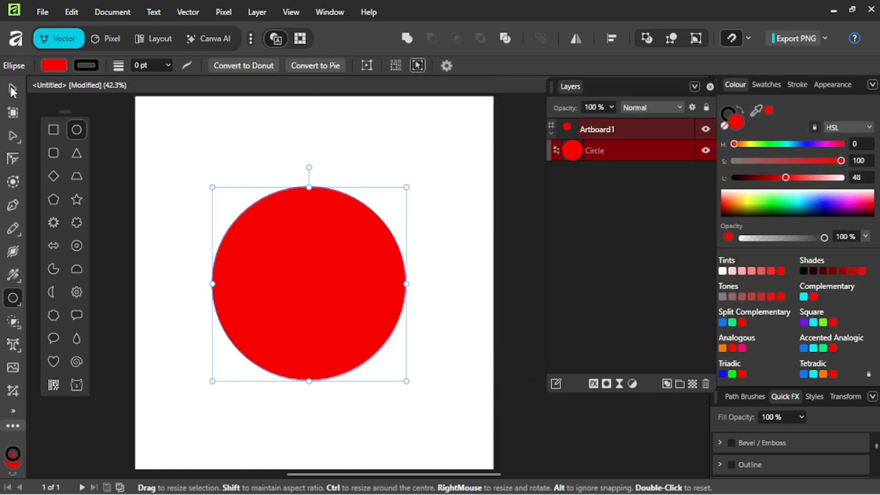
{"action": "left_click", "coordinate": [12, 90]}
{"action": "left_click", "coordinate": [98, 229]}
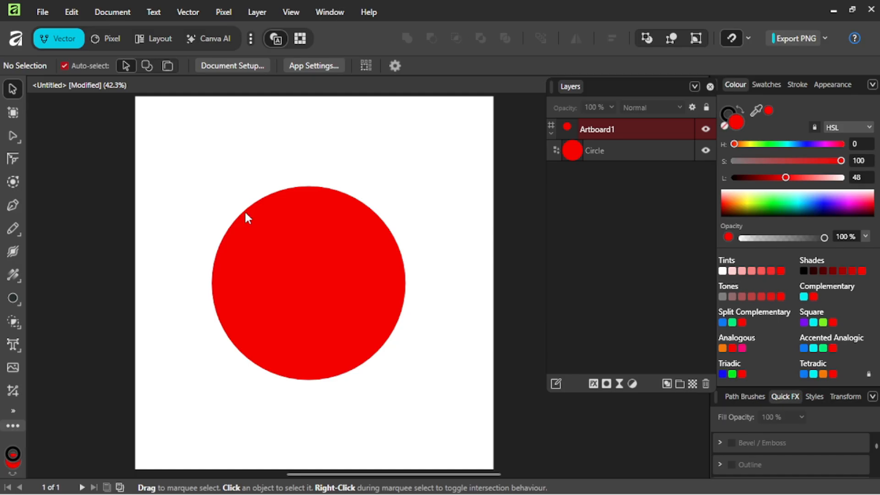
- Switch back to Photoshop and examine the pixels around the raster mango's stem
{"action": "key", "text": "alt+Tab"}
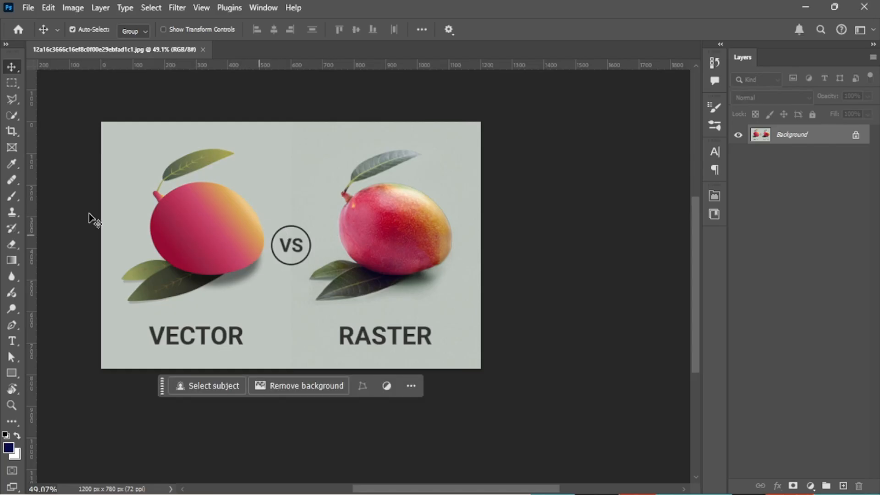
{"action": "scroll", "coordinate": [344, 191], "scroll_direction": "up", "scroll_amount": 8}
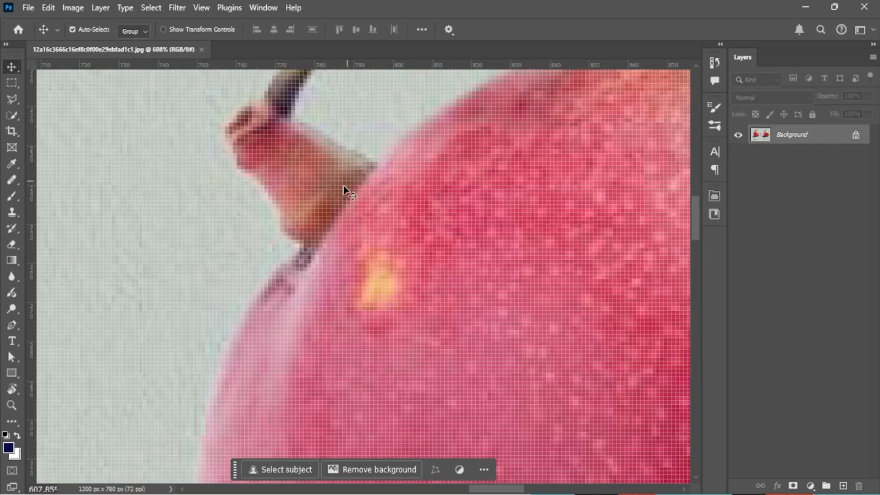
{"action": "scroll", "coordinate": [345, 191], "scroll_direction": "up", "scroll_amount": 4}
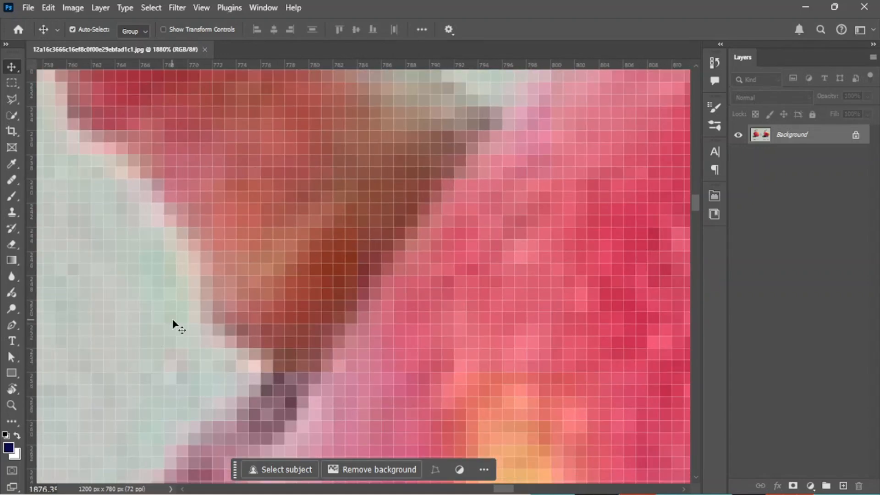
{"action": "scroll", "coordinate": [174, 324], "scroll_direction": "up", "scroll_amount": 3}
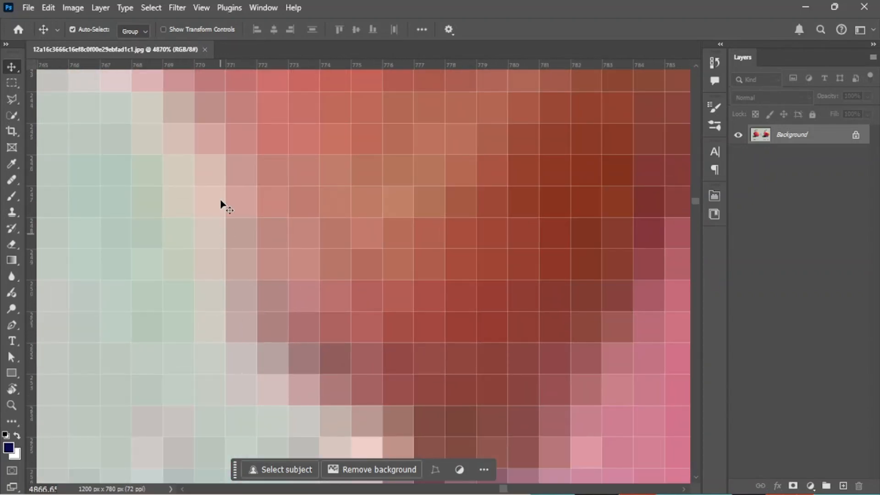
{"action": "scroll", "coordinate": [221, 275], "scroll_direction": "down", "scroll_amount": 2}
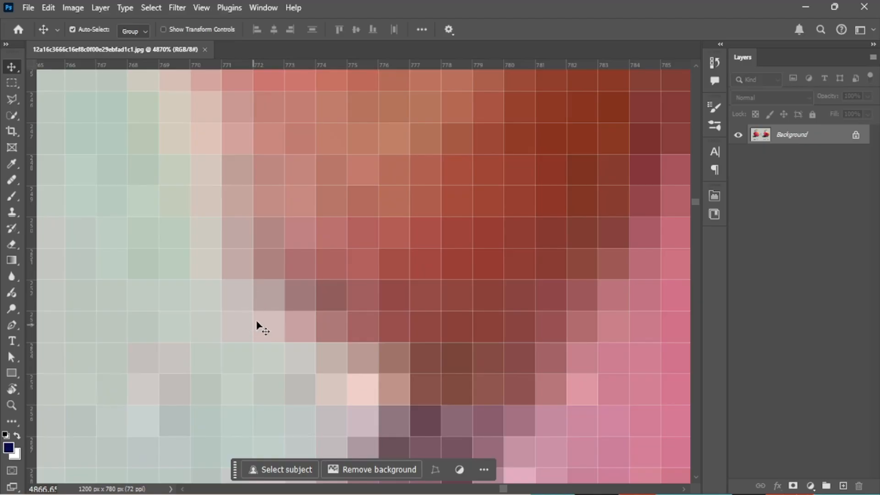
{"action": "scroll", "coordinate": [258, 327], "scroll_direction": "down", "scroll_amount": 10}
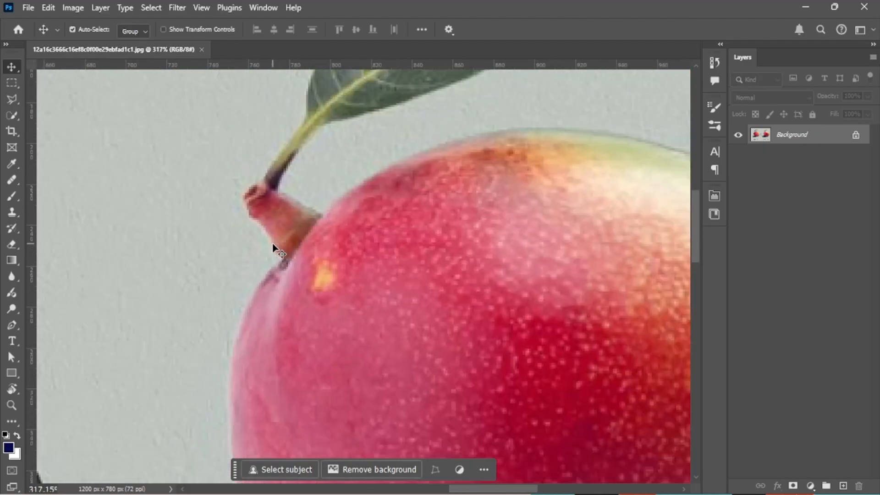
- Switch to Affinity and examine the vector circle's edge at extreme magnification
{"action": "key", "text": "alt+Tab"}
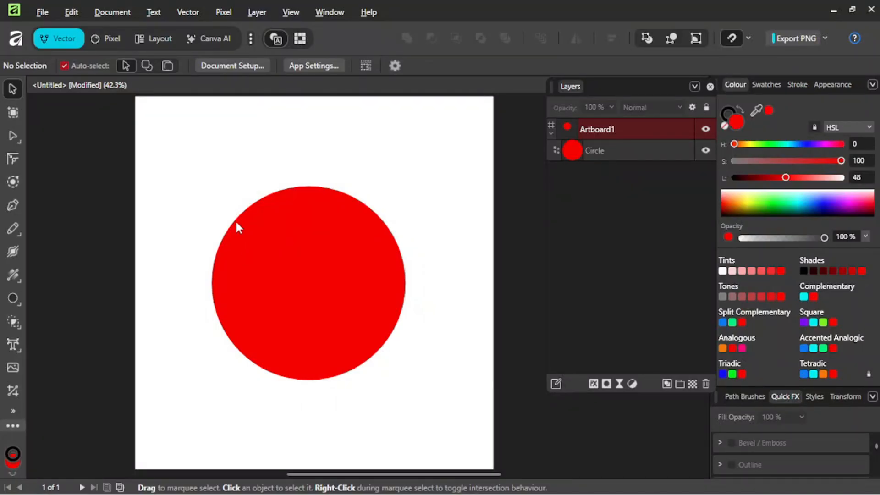
{"action": "scroll", "coordinate": [240, 247], "scroll_direction": "up", "scroll_amount": 2}
{"action": "scroll", "coordinate": [248, 277], "scroll_direction": "down", "scroll_amount": 2}
{"action": "scroll", "coordinate": [234, 227], "scroll_direction": "up", "scroll_amount": 5}
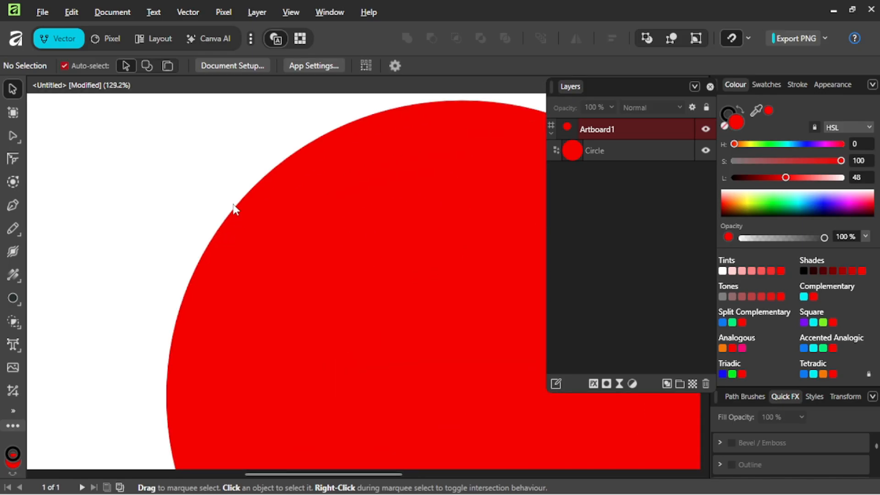
{"action": "scroll", "coordinate": [235, 210], "scroll_direction": "up", "scroll_amount": 15}
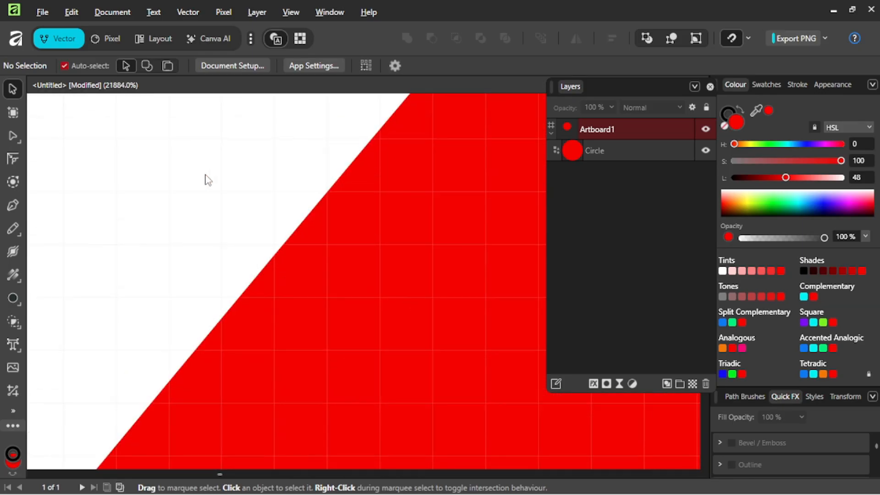
{"action": "scroll", "coordinate": [260, 268], "scroll_direction": "up", "scroll_amount": 9}
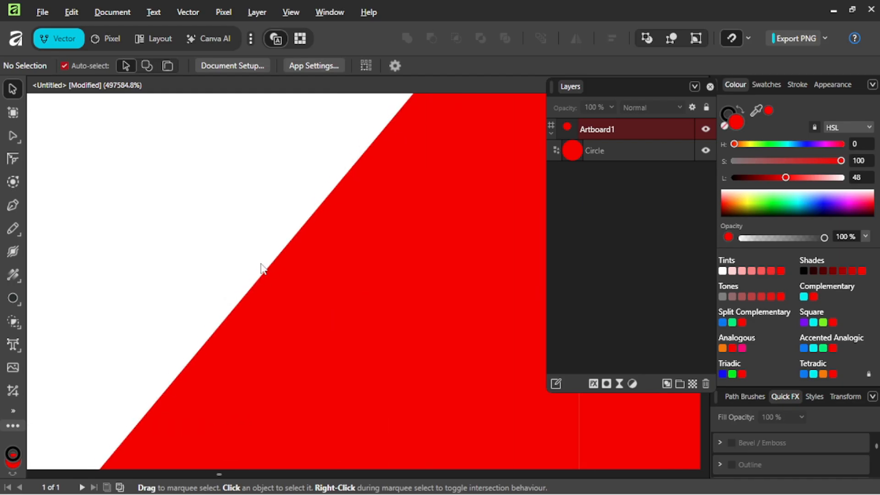
{"action": "scroll", "coordinate": [262, 268], "scroll_direction": "up", "scroll_amount": 3}
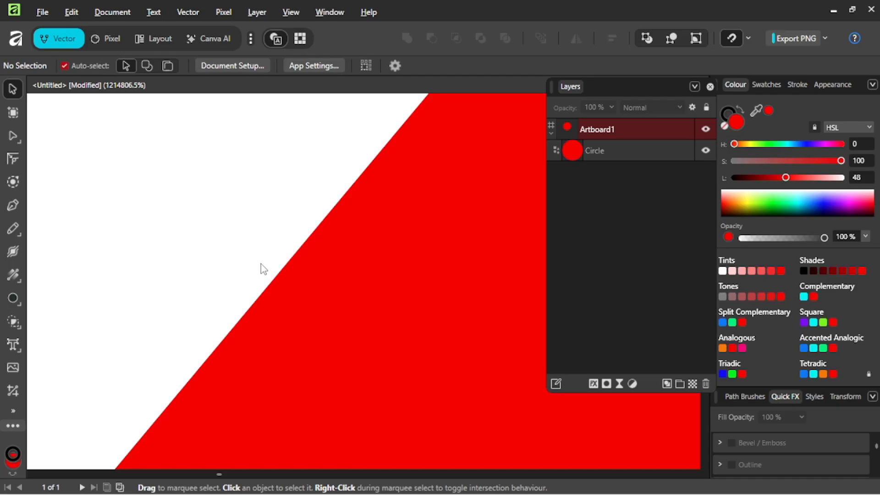
{"action": "key", "text": "alt+Tab"}
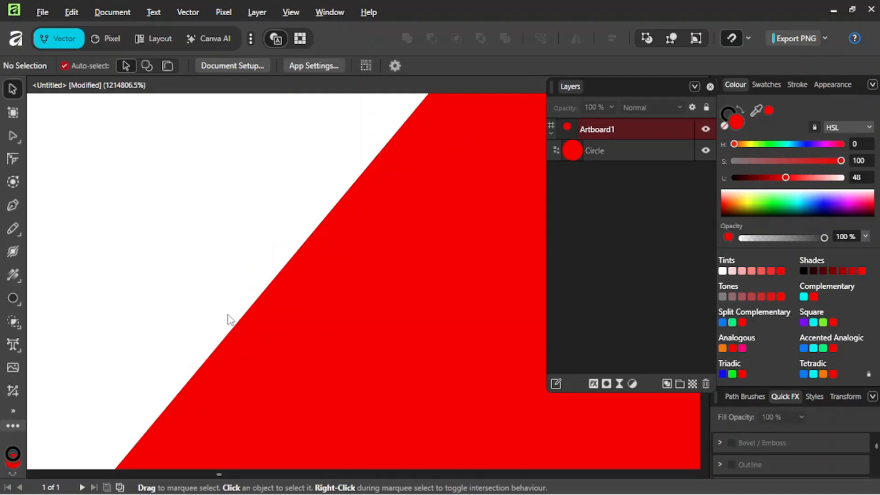
{"action": "scroll", "coordinate": [228, 315], "scroll_direction": "up", "scroll_amount": 20}
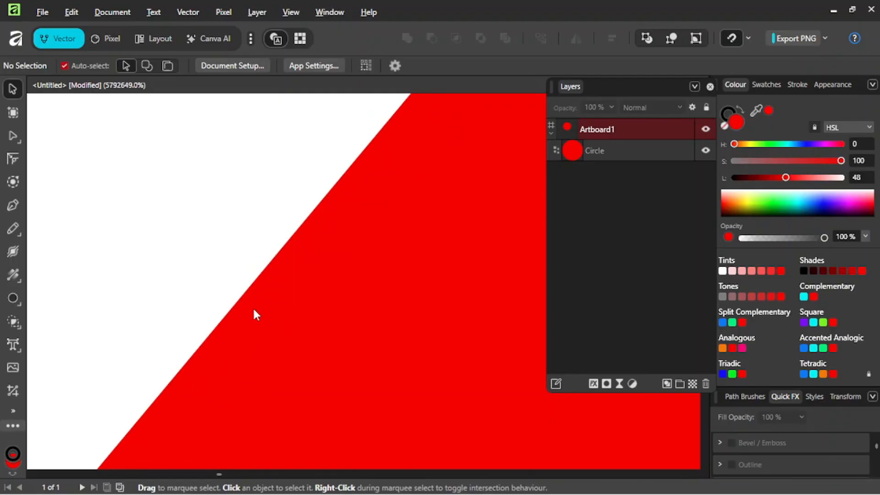
{"action": "scroll", "coordinate": [242, 368], "scroll_direction": "down", "scroll_amount": 7}
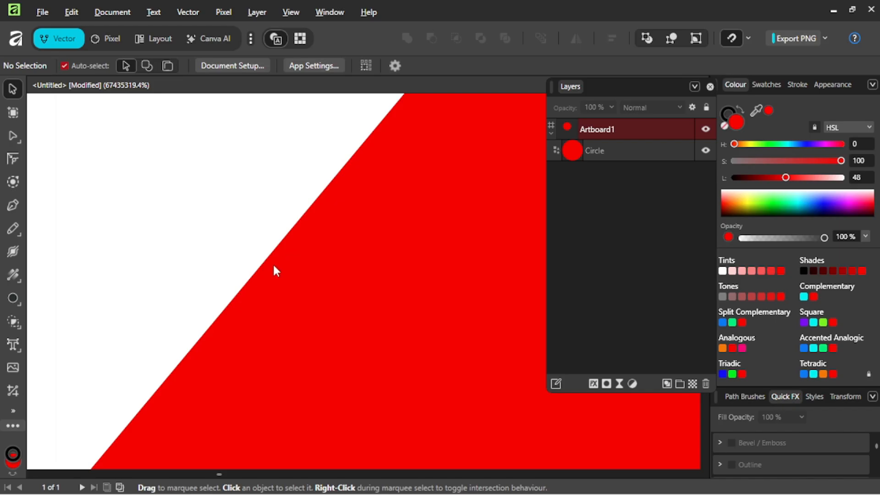
{"action": "scroll", "coordinate": [274, 266], "scroll_direction": "down", "scroll_amount": 1}
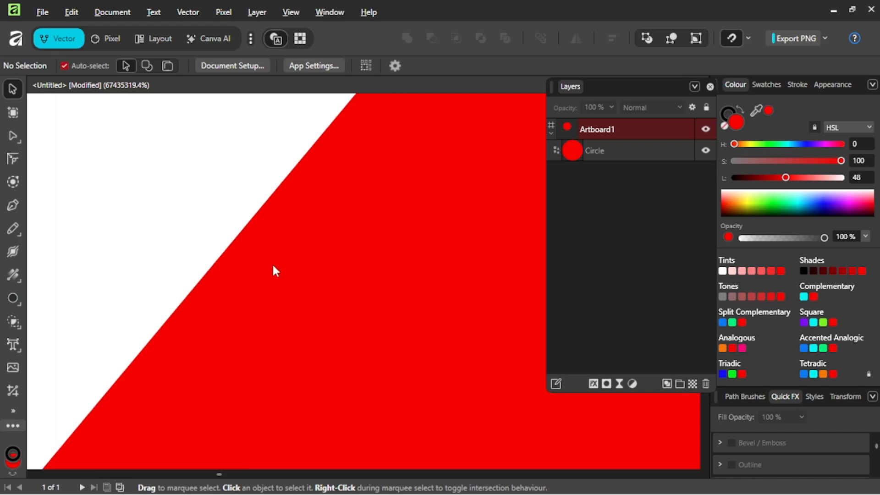
{"action": "scroll", "coordinate": [273, 266], "scroll_direction": "down", "scroll_amount": 12}
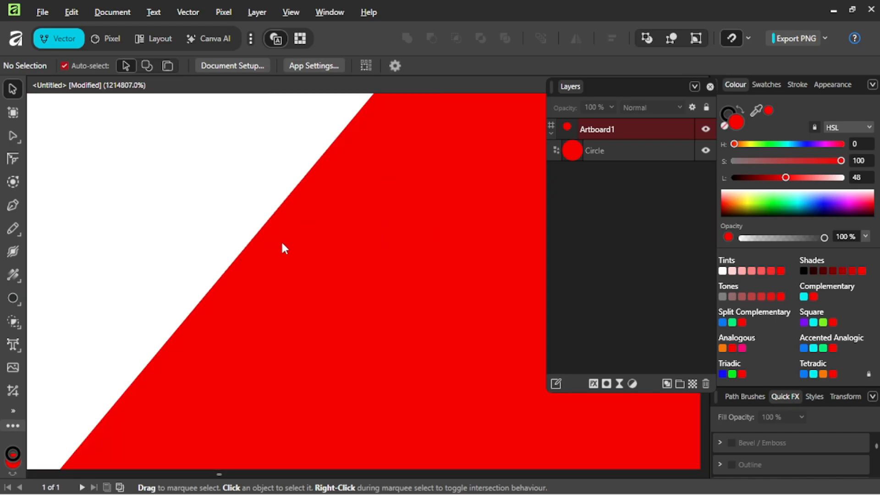
{"action": "scroll", "coordinate": [282, 243], "scroll_direction": "down", "scroll_amount": 20}
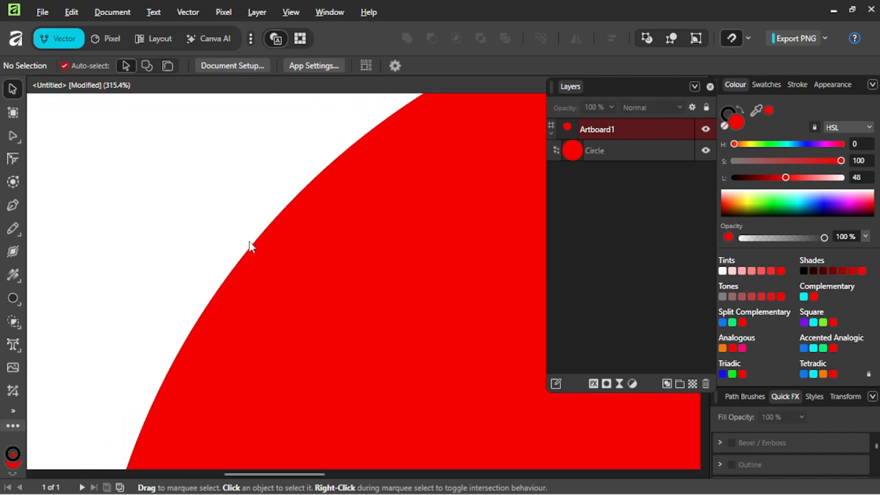
- Delete the red circle and close the untitled Affinity document without saving
{"action": "scroll", "coordinate": [241, 240], "scroll_direction": "down", "scroll_amount": 7}
{"action": "scroll", "coordinate": [271, 281], "scroll_direction": "up", "scroll_amount": 2}
{"action": "left_click", "coordinate": [271, 281]}
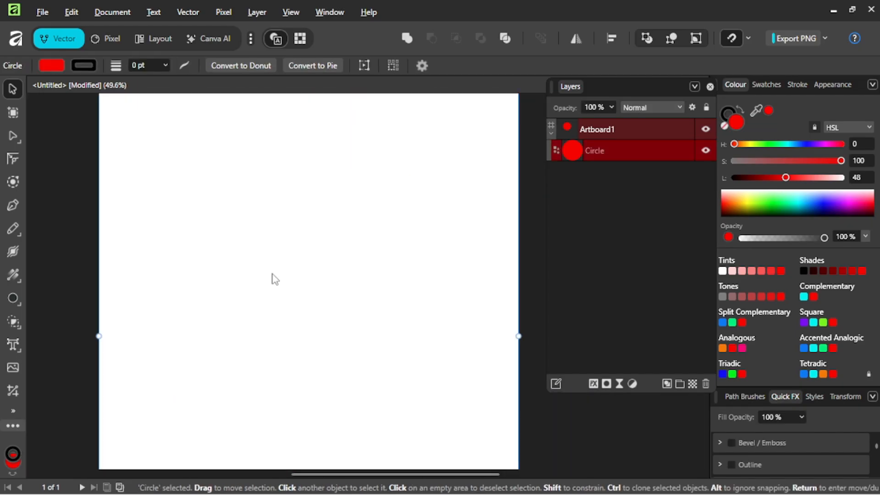
{"action": "key", "text": "Delete"}
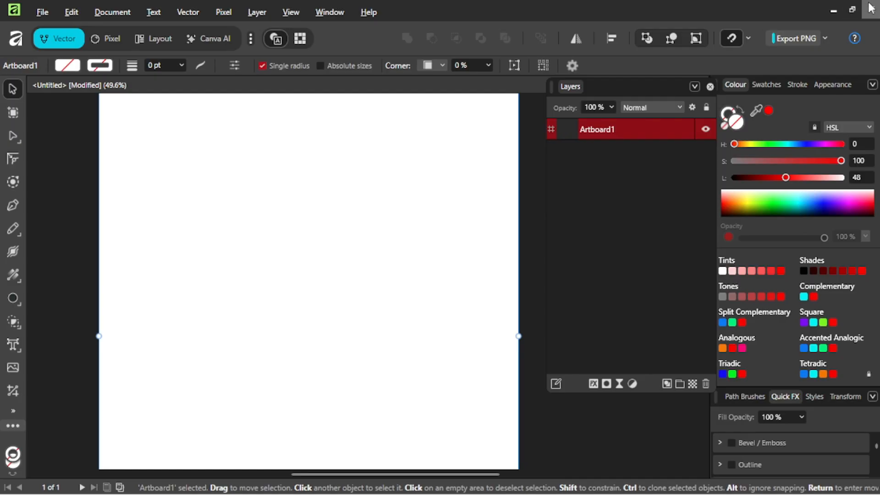
{"action": "left_click", "coordinate": [876, 6]}
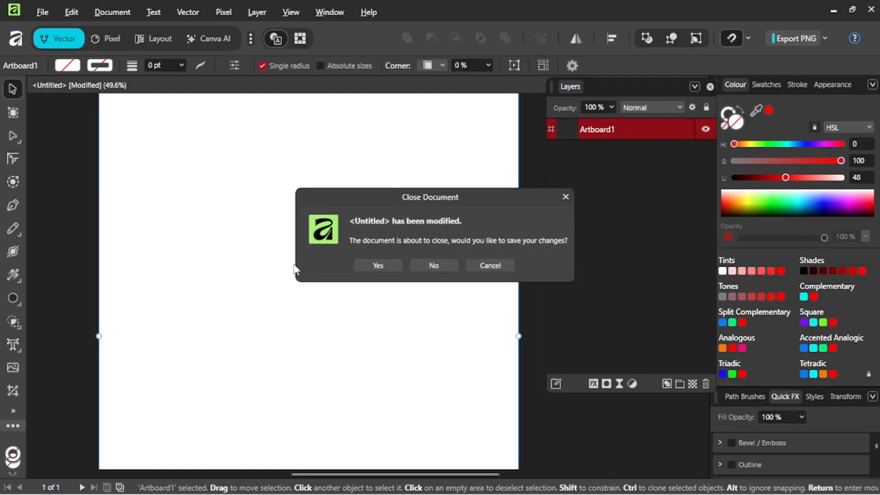
{"action": "left_click", "coordinate": [438, 266]}
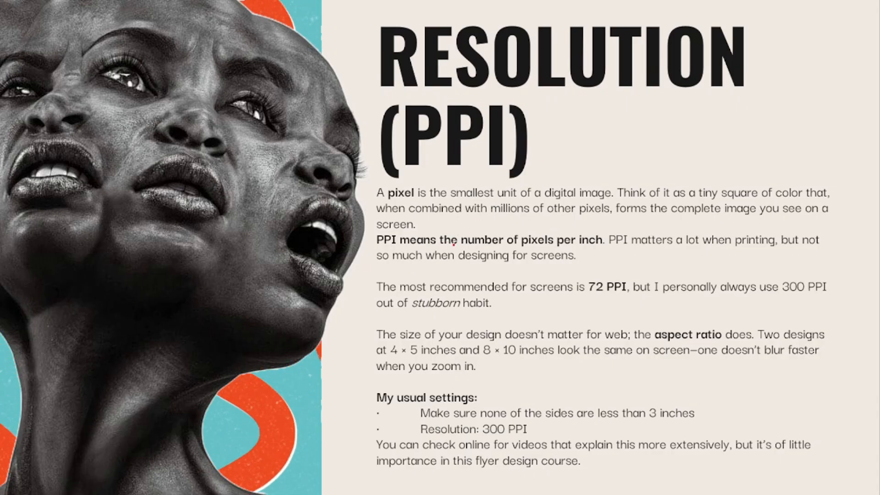
{"action": "left_click_drag", "start_coordinate": [453, 244], "coordinate": [601, 250]}
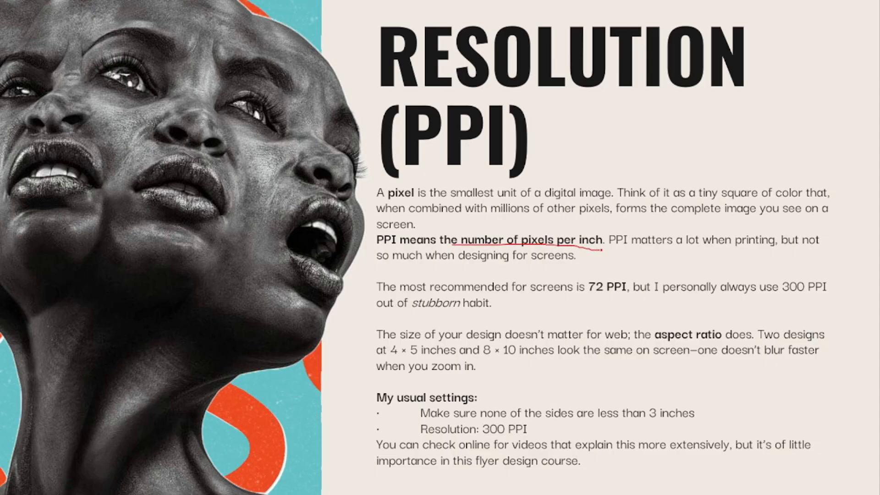
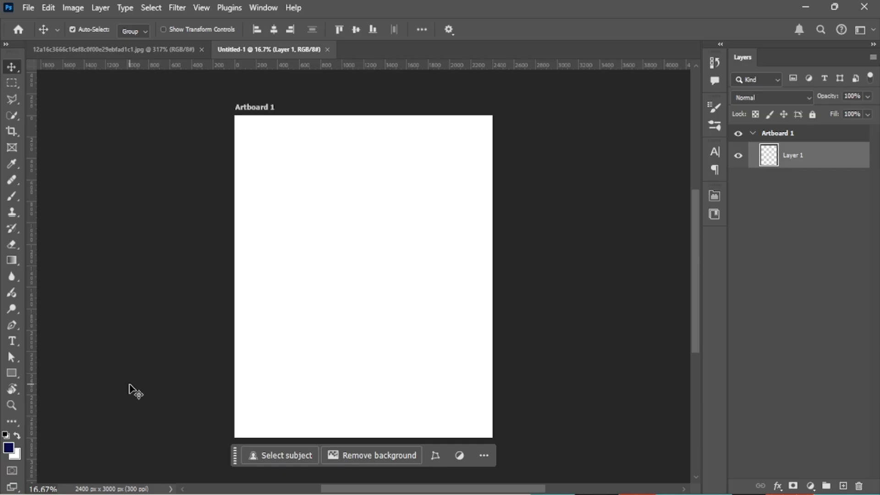
- Test the Move Tool on a newly drawn navy rectangle about 984 × 1296 px, and delete the rectangle
{"action": "key", "text": "u"}
{"action": "mouse_move", "coordinate": [298, 168]}
{"action": "left_mouse_down"}
{"action": "mouse_move", "coordinate": [417, 269]}
{"action": "mouse_move", "coordinate": [403, 306]}
{"action": "left_mouse_up"}
{"action": "key", "text": "v"}
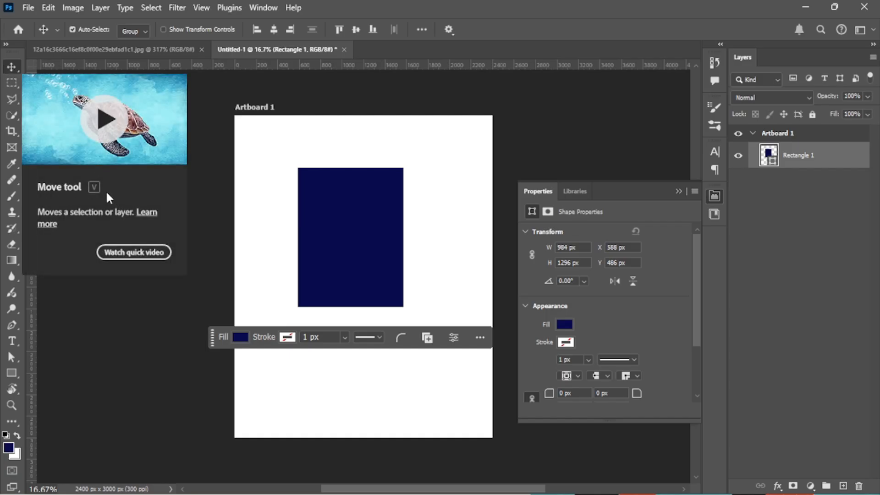
{"action": "left_click_drag", "start_coordinate": [344, 215], "coordinate": [341, 242]}
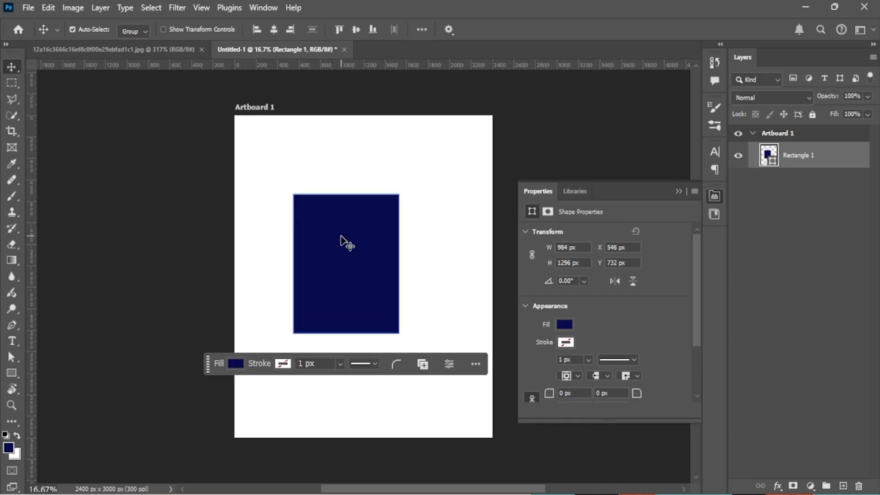
{"action": "key", "text": "Delete"}
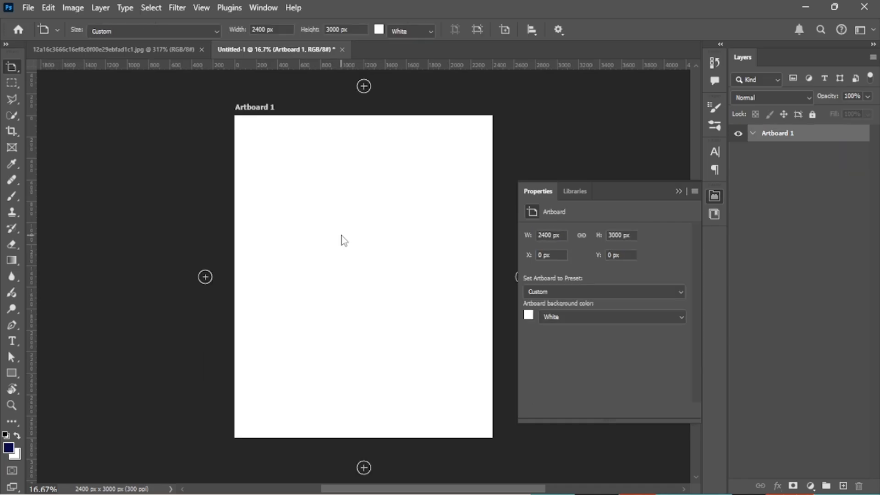
- Switch from the Artboard Tool back to the Move Tool and collapse the artboard's properties
{"action": "right_click", "coordinate": [12, 65]}
{"action": "left_click", "coordinate": [46, 65]}
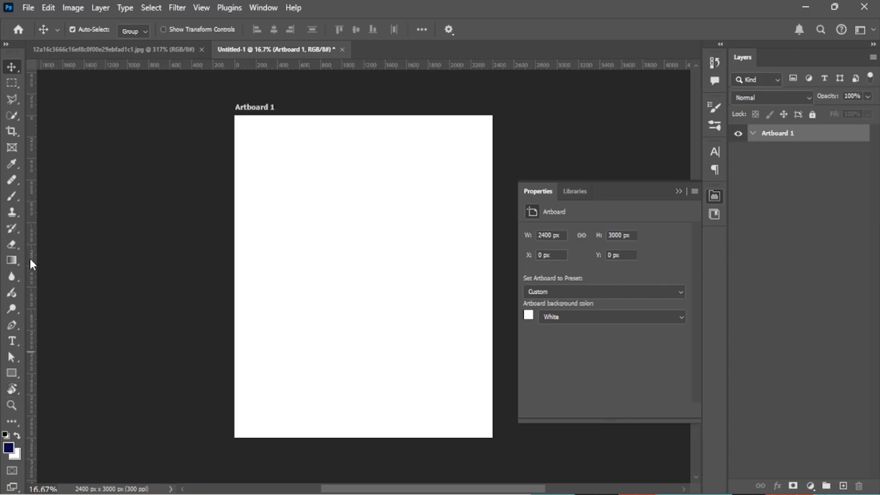
{"action": "key", "text": "alt+Tab"}
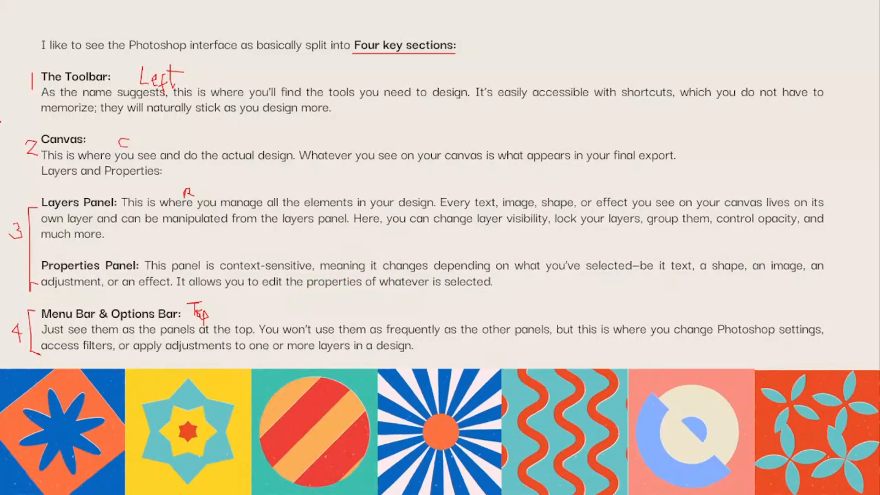
{"action": "key", "text": "alt+Tab"}
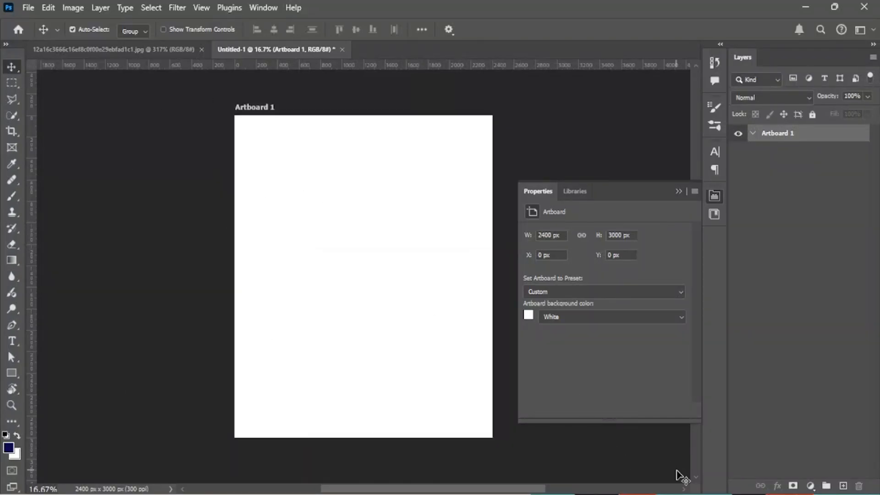
{"action": "left_click", "coordinate": [678, 192]}
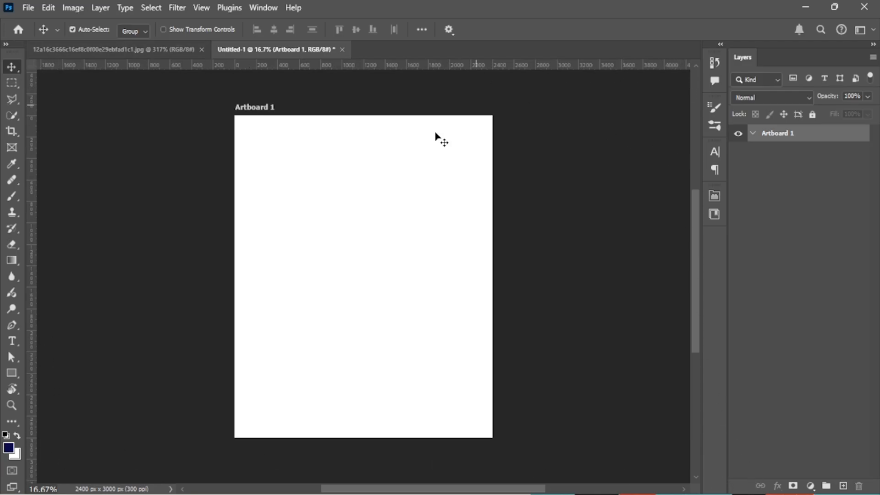
- Draw a navy rectangle about 843 × 1248 px in the upper part of Artboard 1
{"action": "scroll", "coordinate": [312, 227], "scroll_direction": "down", "scroll_amount": 2}
{"action": "scroll", "coordinate": [354, 246], "scroll_direction": "up", "scroll_amount": 3}
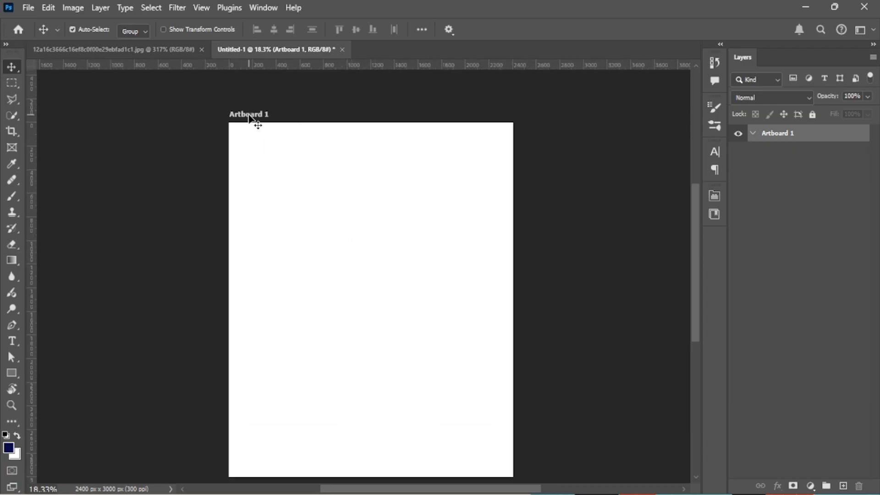
{"action": "key", "text": "shift+v"}
{"action": "key", "text": "ctrl+0"}
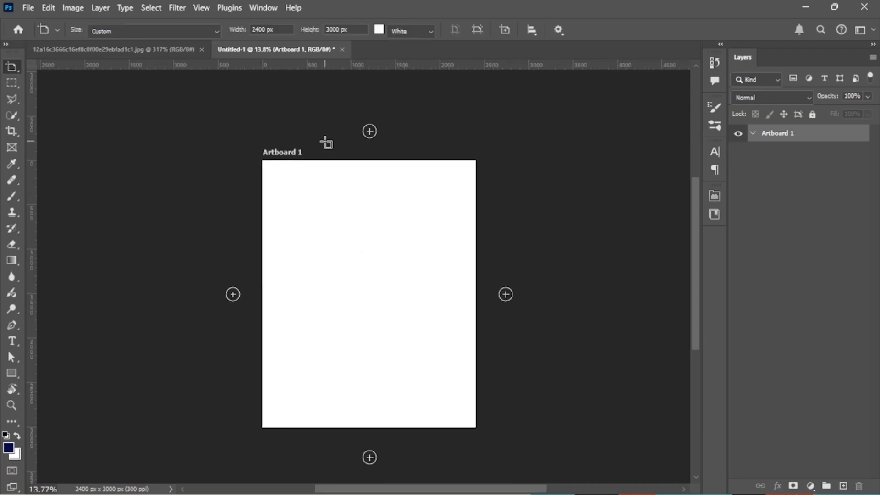
{"action": "key", "text": "u"}
{"action": "mouse_move", "coordinate": [310, 199]}
{"action": "left_mouse_down"}
{"action": "mouse_move", "coordinate": [354, 224]}
{"action": "mouse_move", "coordinate": [355, 287]}
{"action": "mouse_move", "coordinate": [385, 311]}
{"action": "left_mouse_up"}
{"action": "key", "text": "v"}
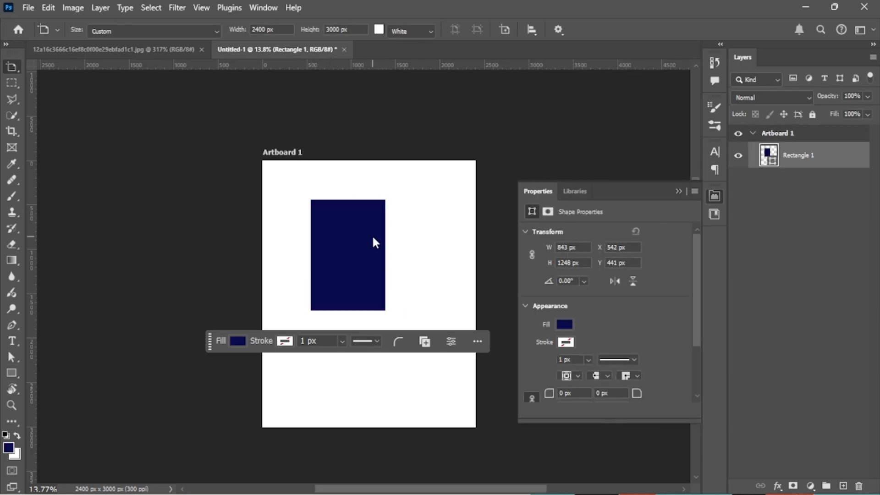
- Duplicate the rectangle outside the artboard's left edge and reposition both the original and the copy
{"action": "left_click_drag", "start_coordinate": [365, 252], "coordinate": [226, 216]}
{"action": "scroll", "coordinate": [300, 219], "scroll_direction": "up", "scroll_amount": 3}
{"action": "scroll", "coordinate": [202, 167], "scroll_direction": "up", "scroll_amount": 3}
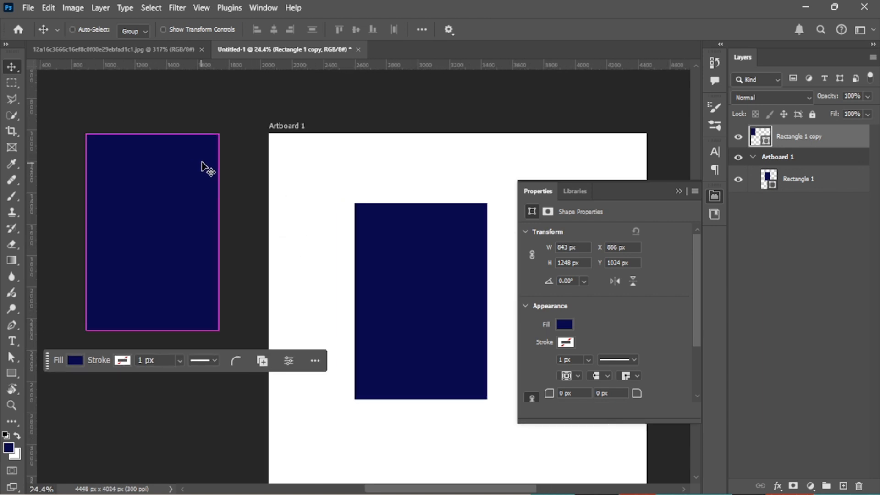
{"action": "scroll", "coordinate": [202, 166], "scroll_direction": "down", "scroll_amount": 4}
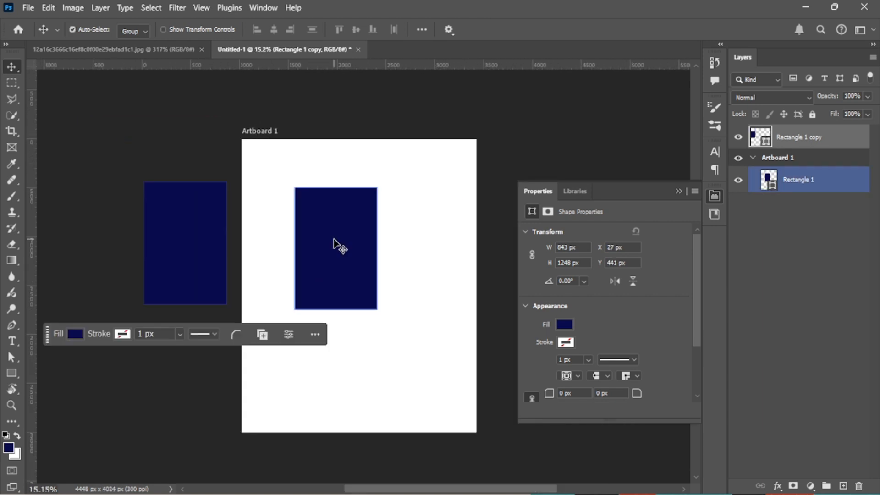
{"action": "left_click_drag", "start_coordinate": [332, 239], "coordinate": [315, 260]}
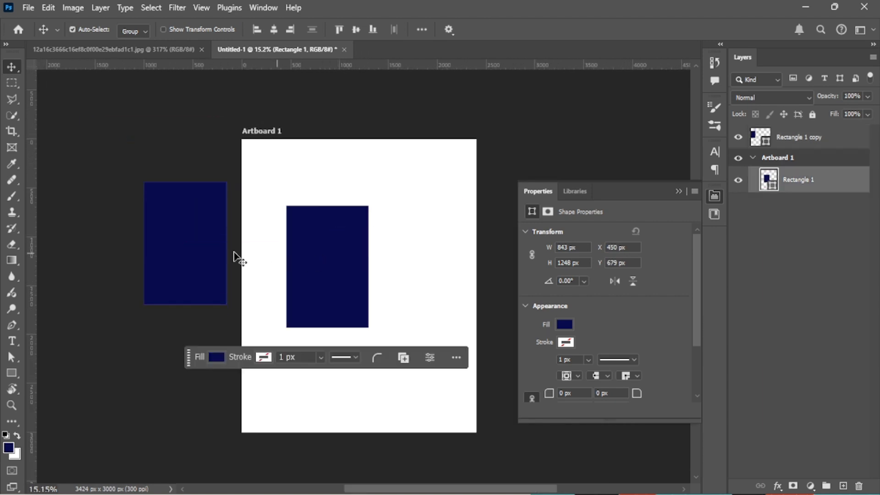
{"action": "left_click_drag", "start_coordinate": [207, 253], "coordinate": [186, 236]}
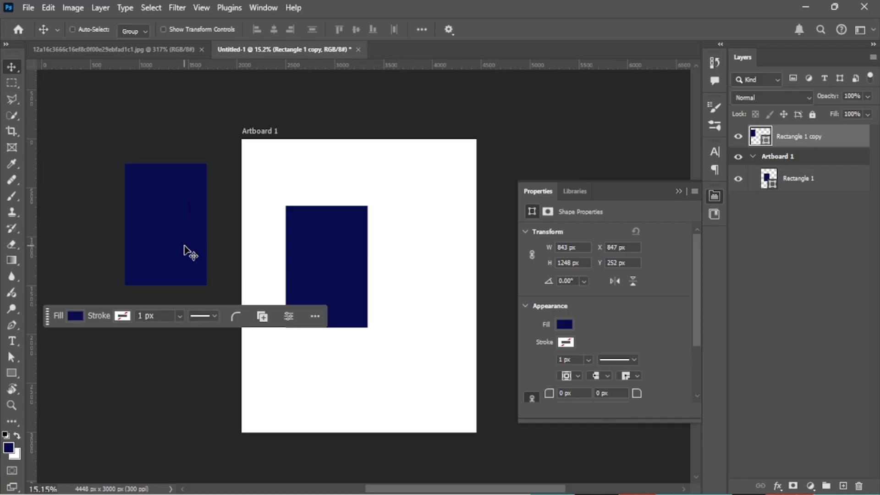
- Check in the Export As preview which rectangles the artboard export includes, and close it without exporting
{"action": "key", "text": "ctrl+alt+shift+w"}
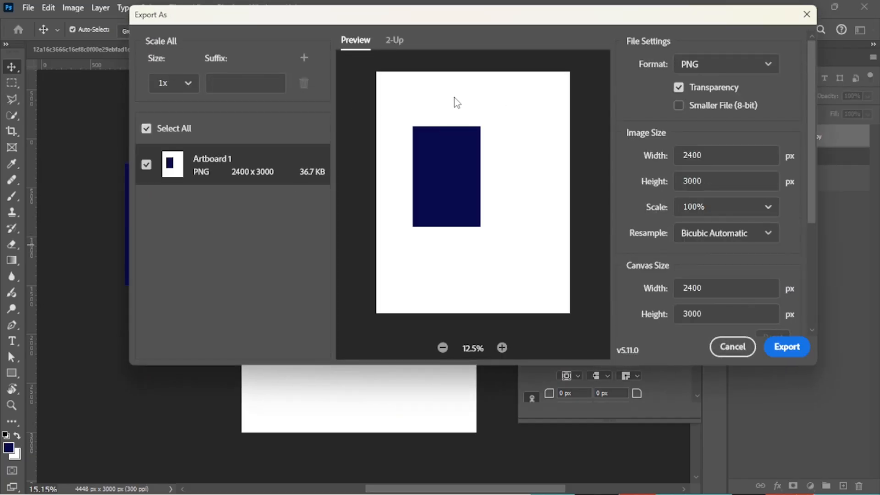
{"action": "left_click_drag", "start_coordinate": [399, 25], "coordinate": [422, 47]}
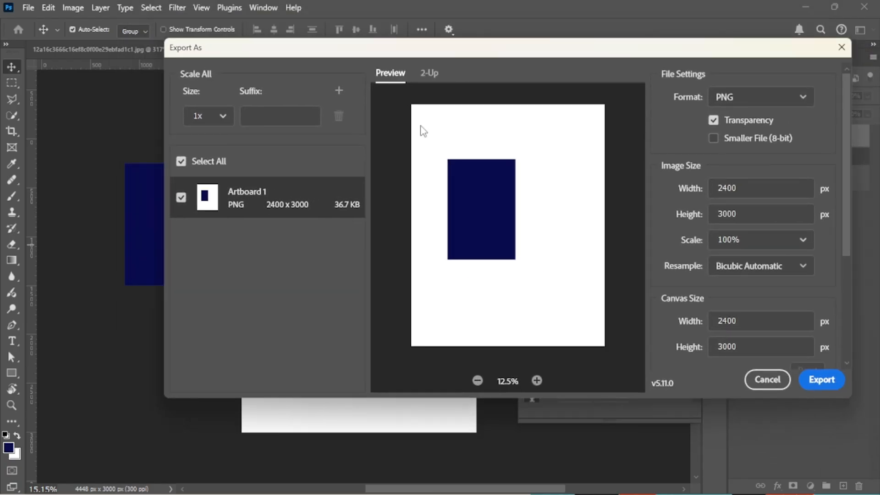
{"action": "left_click", "coordinate": [841, 47]}
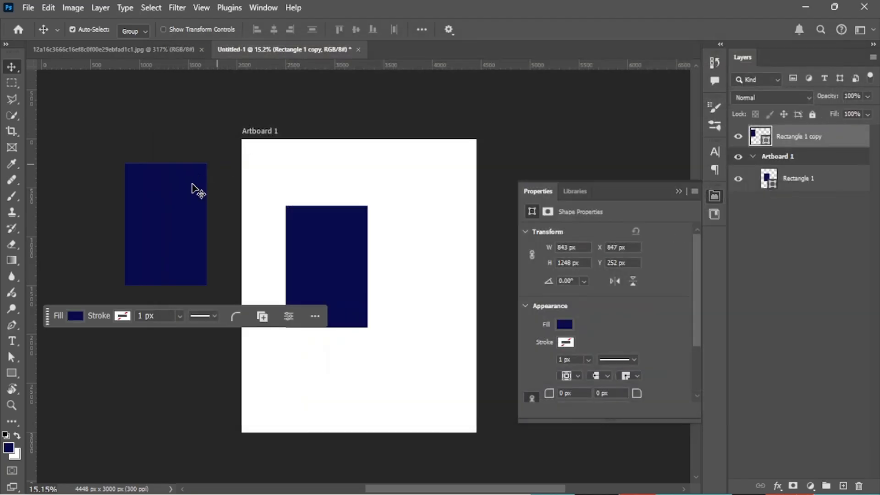
- Move the copied rectangle farther up and away from the artboard's left edge
{"action": "mouse_move", "coordinate": [181, 197]}
{"action": "left_mouse_down"}
{"action": "mouse_move", "coordinate": [174, 176]}
{"action": "mouse_move", "coordinate": [172, 188]}
{"action": "left_mouse_up"}
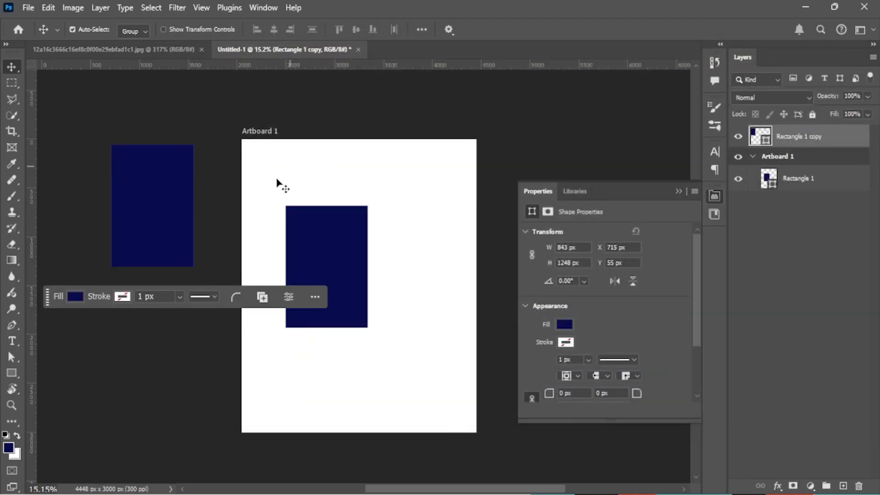
- Delete the navy rectangle inside Artboard 1
{"action": "left_click", "coordinate": [331, 213]}
{"action": "left_click_drag", "start_coordinate": [337, 231], "coordinate": [369, 218]}
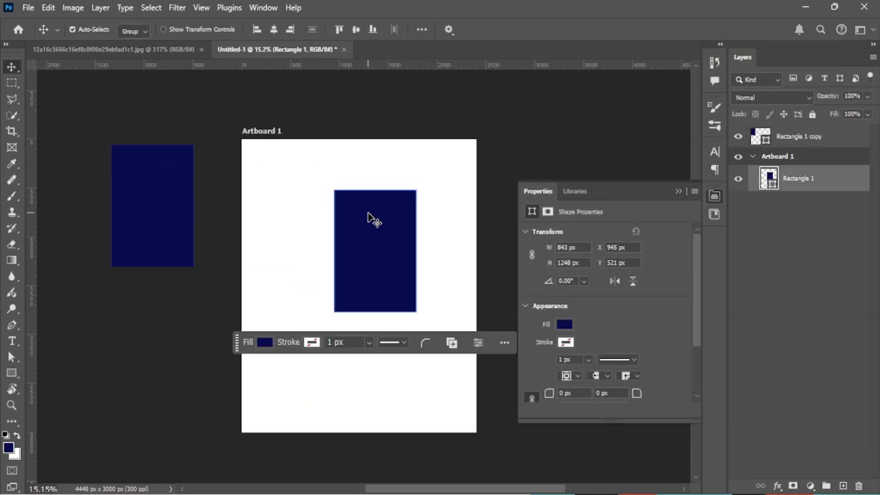
{"action": "key", "text": "Delete"}
{"action": "key", "text": "shift+v"}
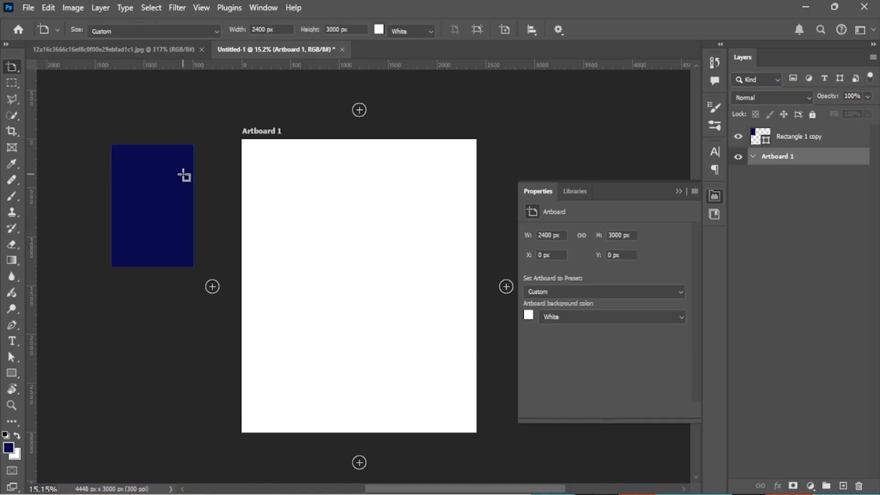
- Move the outside rectangle onto Artboard 1 and place a duplicate of it outside the artboard's left edge
{"action": "right_click", "coordinate": [11, 65]}
{"action": "left_click", "coordinate": [45, 67]}
{"action": "left_click_drag", "start_coordinate": [173, 208], "coordinate": [358, 236]}
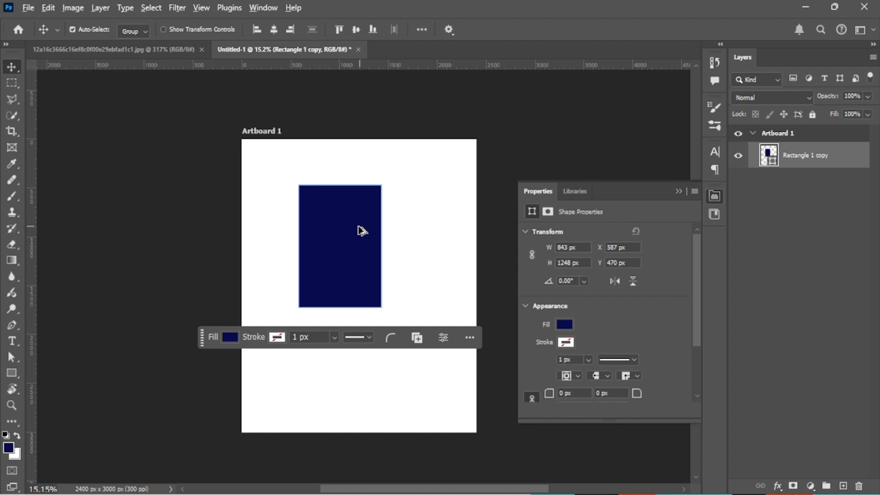
{"action": "left_click_drag", "start_coordinate": [363, 230], "coordinate": [163, 179]}
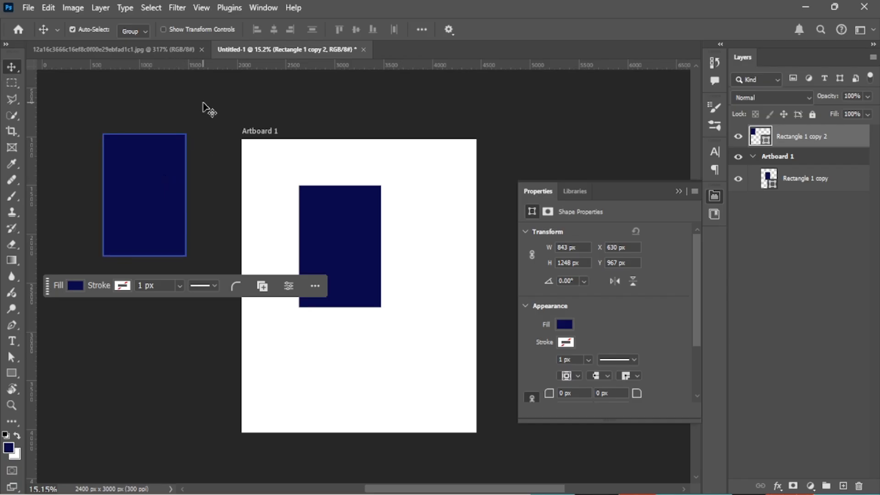
{"action": "left_click", "coordinate": [200, 126]}
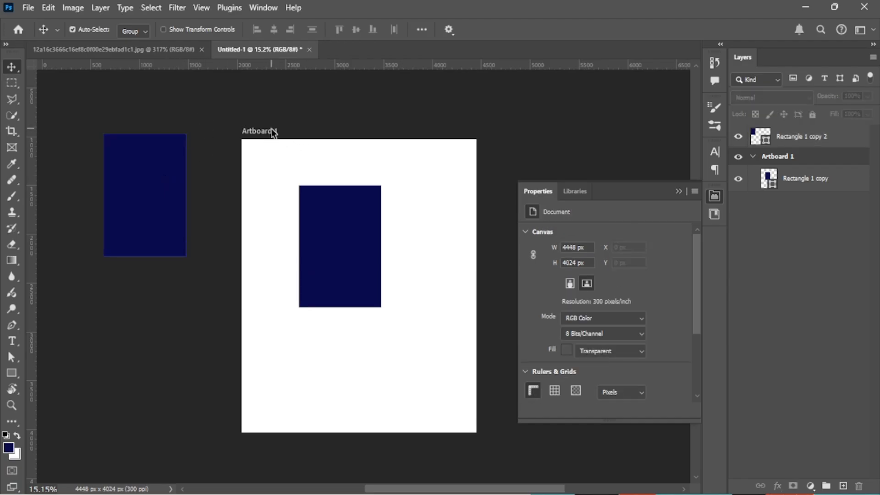
{"action": "left_click", "coordinate": [162, 163]}
- Move the outside rectangle closer to the artboard and duplicate the inside rectangle against the artboard's lower edge
{"action": "key", "text": "alt+Tab"}
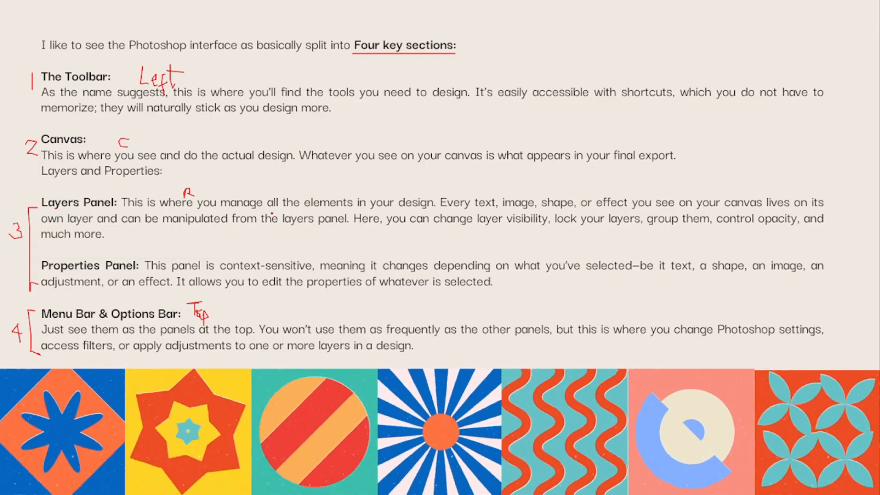
{"action": "key", "text": "alt+Tab"}
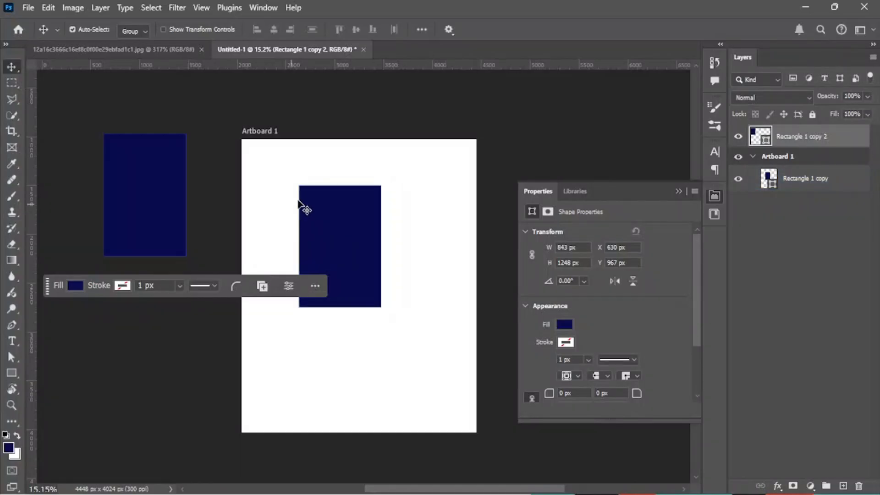
{"action": "mouse_move", "coordinate": [180, 161]}
{"action": "left_mouse_down"}
{"action": "mouse_move", "coordinate": [175, 190]}
{"action": "mouse_move", "coordinate": [220, 163]}
{"action": "mouse_move", "coordinate": [199, 133]}
{"action": "mouse_move", "coordinate": [204, 160]}
{"action": "left_mouse_up"}
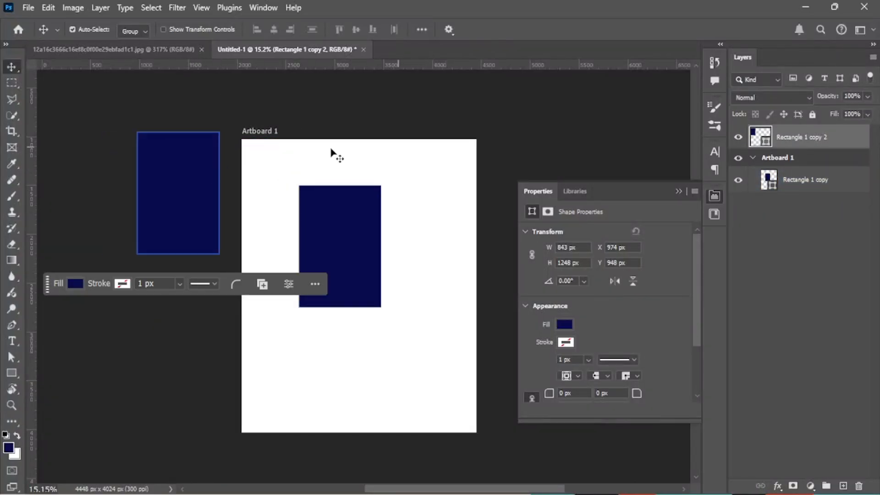
{"action": "left_click", "coordinate": [349, 260]}
{"action": "mouse_move", "coordinate": [350, 238]}
{"action": "left_mouse_down"}
{"action": "mouse_move", "coordinate": [362, 244]}
{"action": "mouse_move", "coordinate": [417, 353]}
{"action": "mouse_move", "coordinate": [398, 362]}
{"action": "left_mouse_up"}
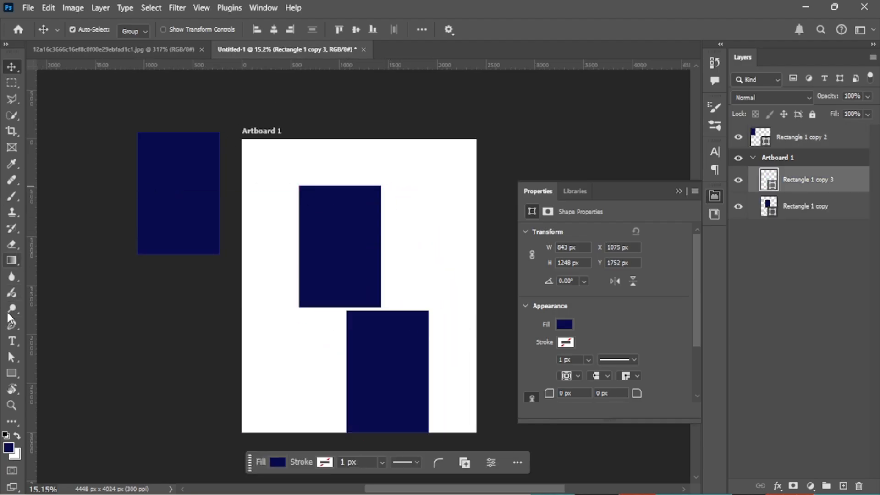
- Draw a navy circle about 614 px in diameter in the upper right area of Artboard 1
{"action": "left_click", "coordinate": [10, 371]}
{"action": "left_click", "coordinate": [60, 385]}
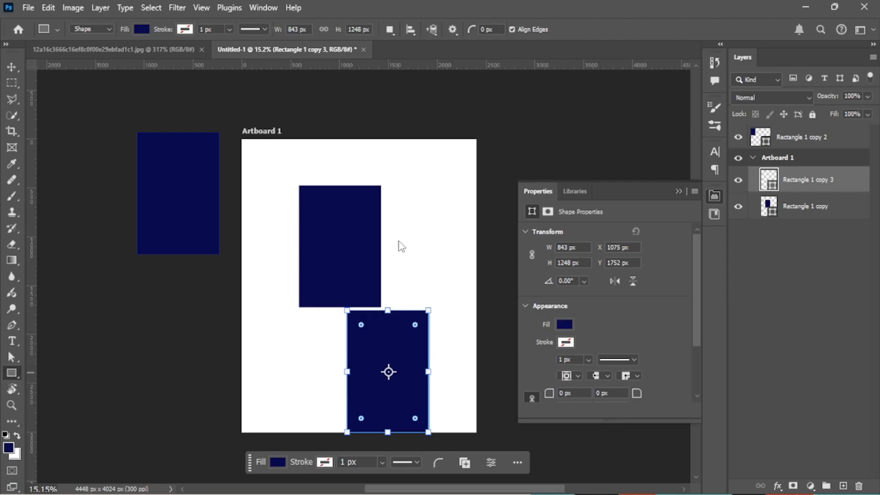
{"action": "left_click_drag", "start_coordinate": [447, 171], "coordinate": [389, 232]}
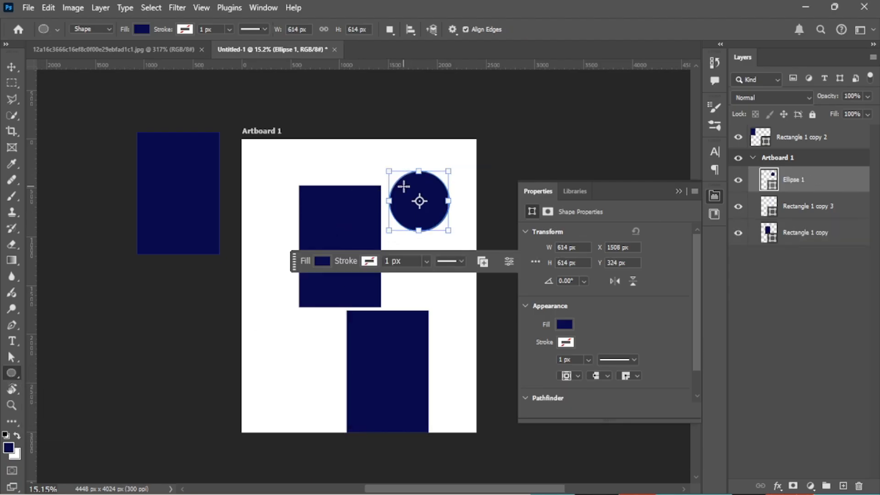
- Rearrange the artboard shapes by shifting the circle down, the upper rectangle up and left, and the lower rectangle up
{"action": "key", "text": "v"}
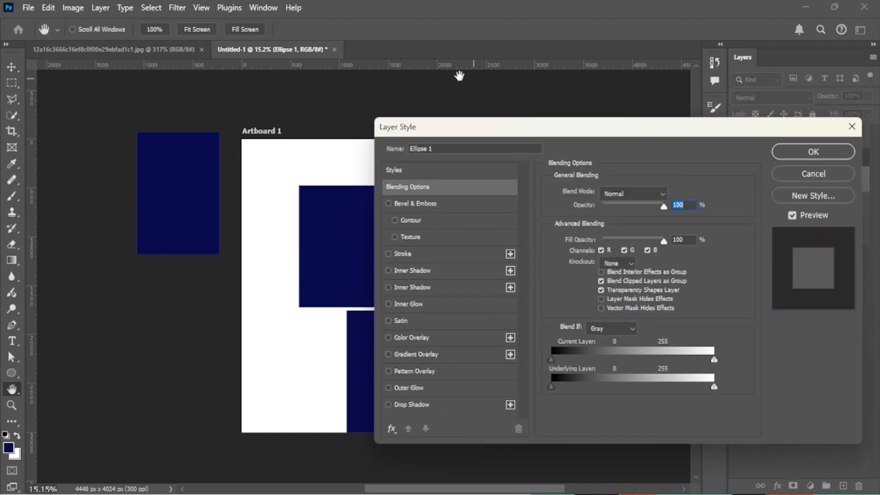
{"action": "left_click_drag", "start_coordinate": [488, 130], "coordinate": [253, 104]}
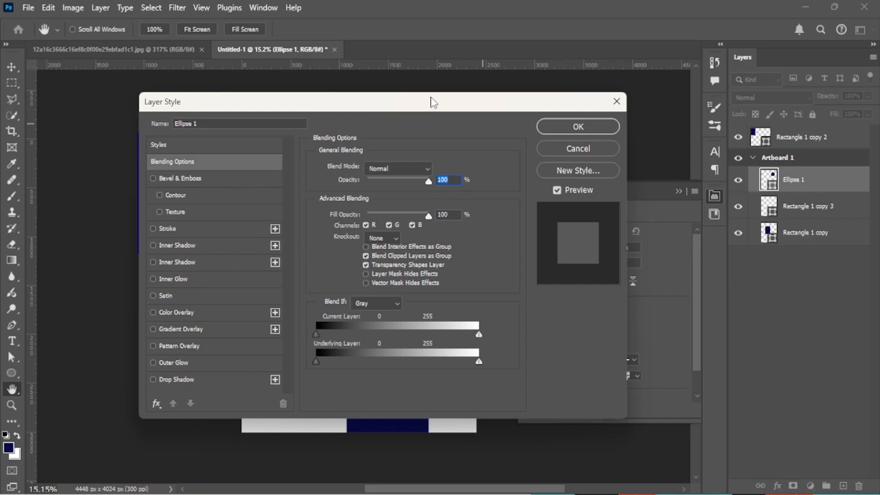
{"action": "left_click", "coordinate": [617, 102]}
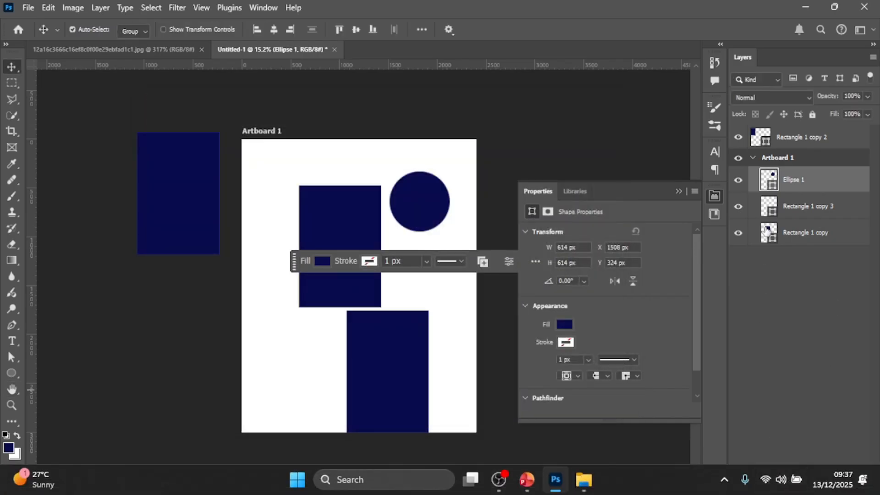
{"action": "left_click_drag", "start_coordinate": [414, 198], "coordinate": [413, 231]}
{"action": "left_click_drag", "start_coordinate": [346, 238], "coordinate": [304, 202]}
{"action": "left_click_drag", "start_coordinate": [399, 347], "coordinate": [405, 316]}
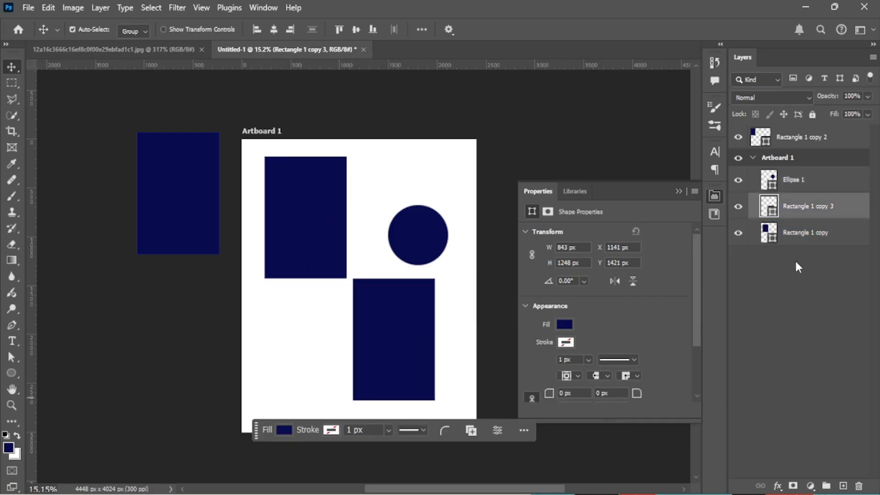
- Hide the ellipse and rectangle layers, including the one outside the artboard, and show them all again
{"action": "left_click", "coordinate": [810, 238]}
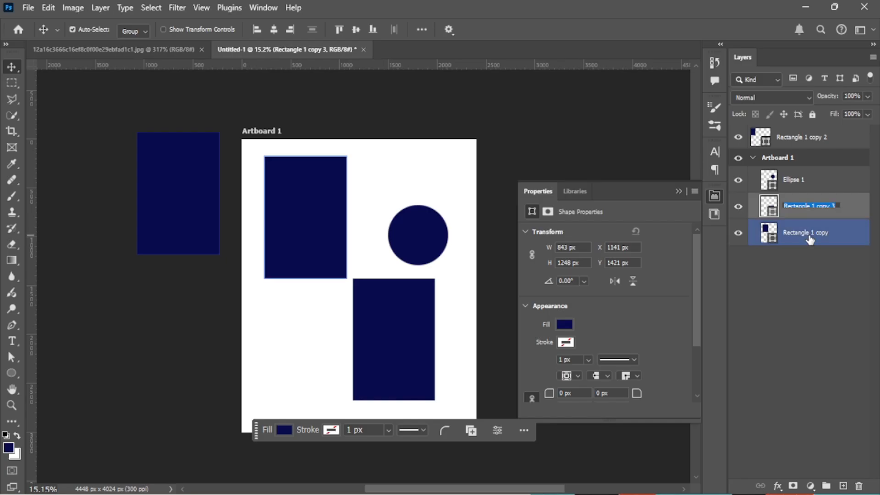
{"action": "left_click", "coordinate": [805, 186]}
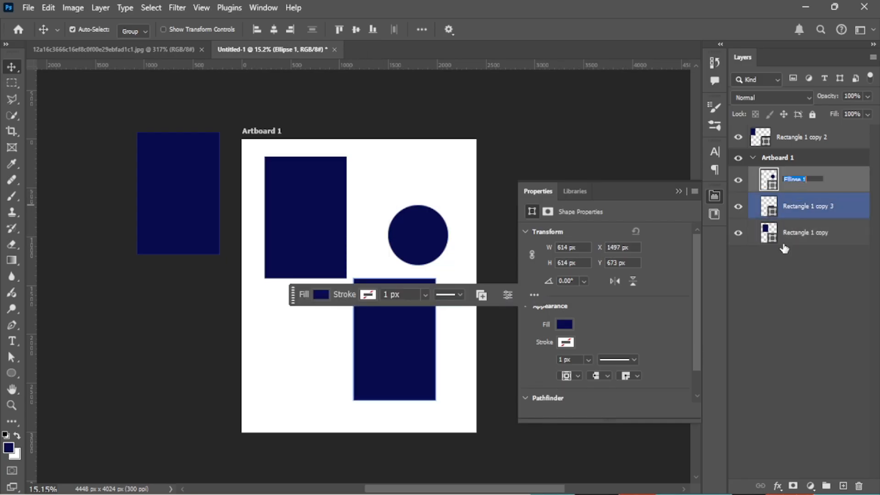
{"action": "left_click", "coordinate": [780, 323]}
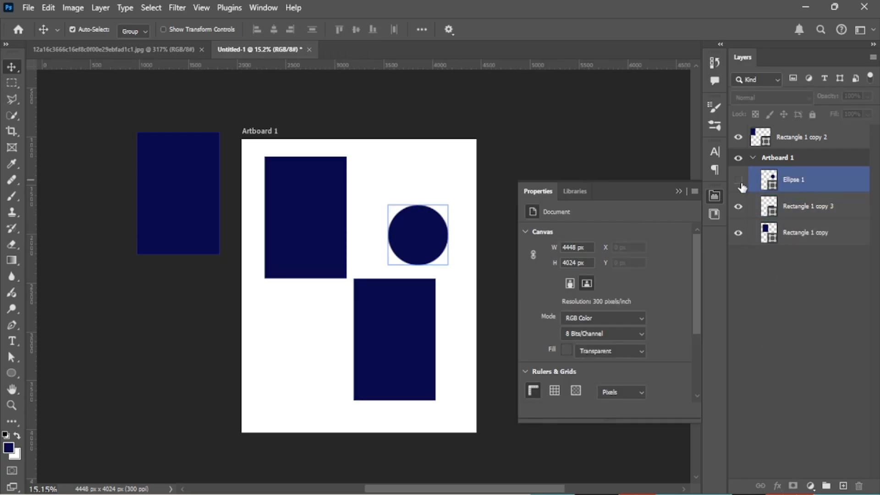
{"action": "left_click", "coordinate": [739, 180]}
{"action": "left_click", "coordinate": [738, 207]}
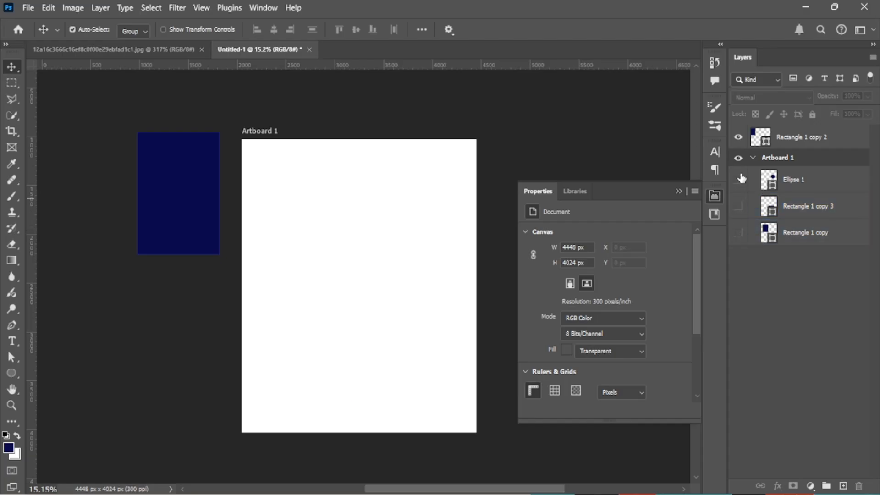
{"action": "left_click", "coordinate": [738, 181]}
{"action": "left_click", "coordinate": [738, 207]}
{"action": "left_click", "coordinate": [738, 231]}
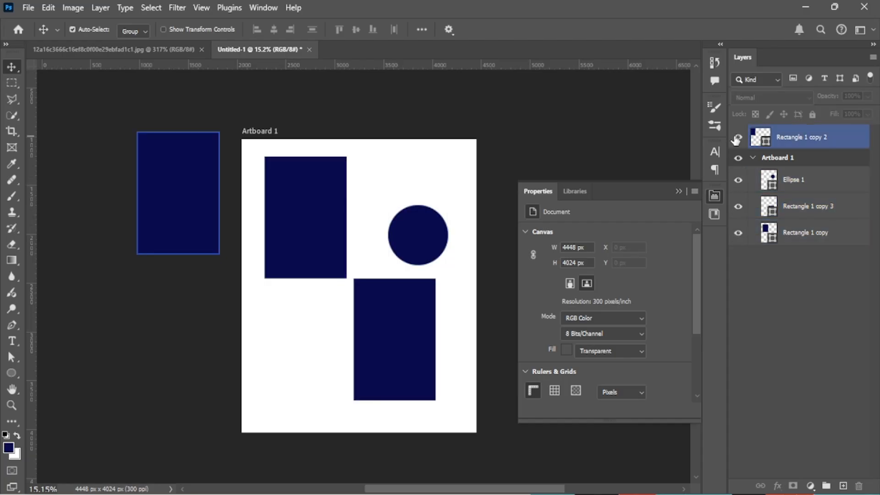
{"action": "left_click", "coordinate": [736, 138]}
{"action": "left_click", "coordinate": [736, 138]}
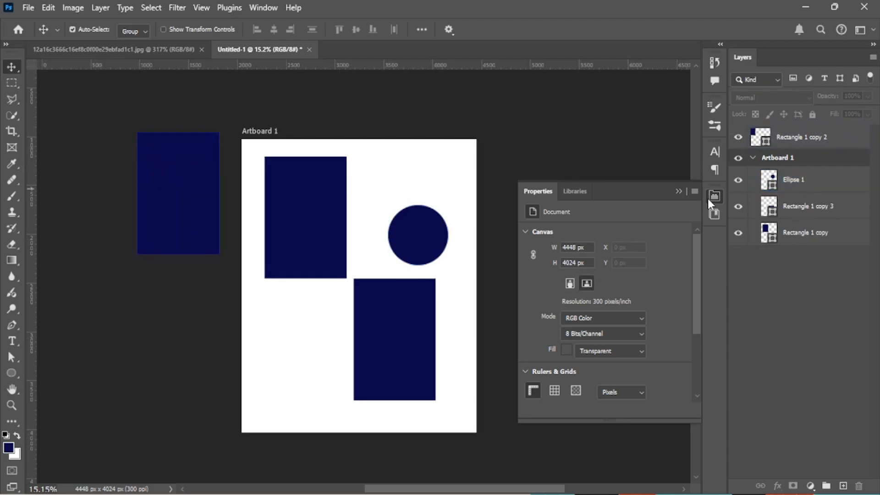
- Collapse the Properties panel, look at Libraries, and bring the document's properties back into view
{"action": "left_click", "coordinate": [680, 191]}
{"action": "left_click", "coordinate": [784, 138]}
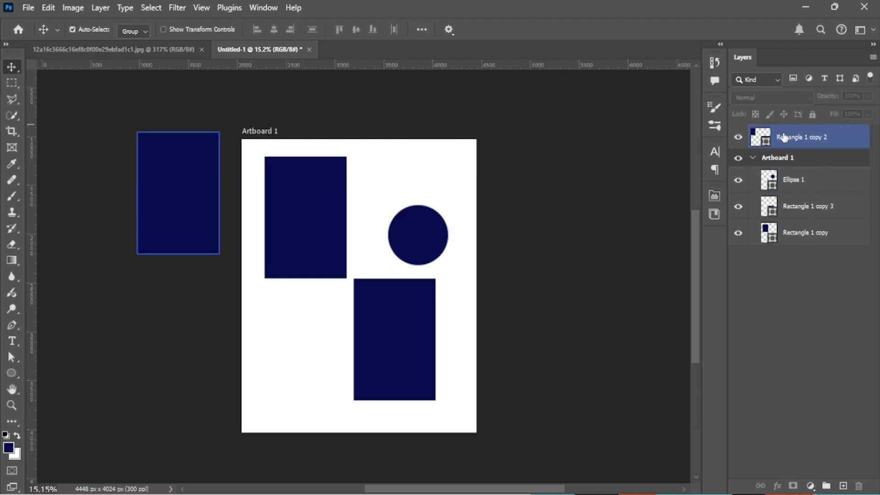
{"action": "left_click", "coordinate": [719, 212]}
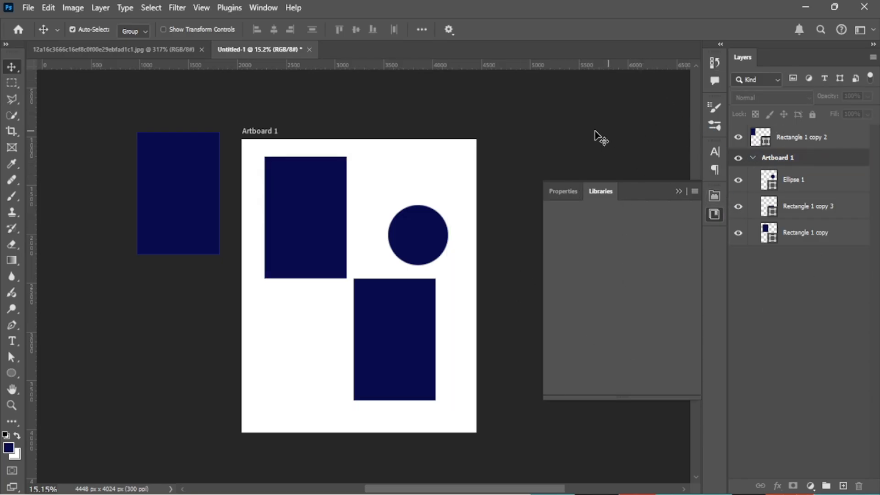
{"action": "left_click", "coordinate": [568, 191]}
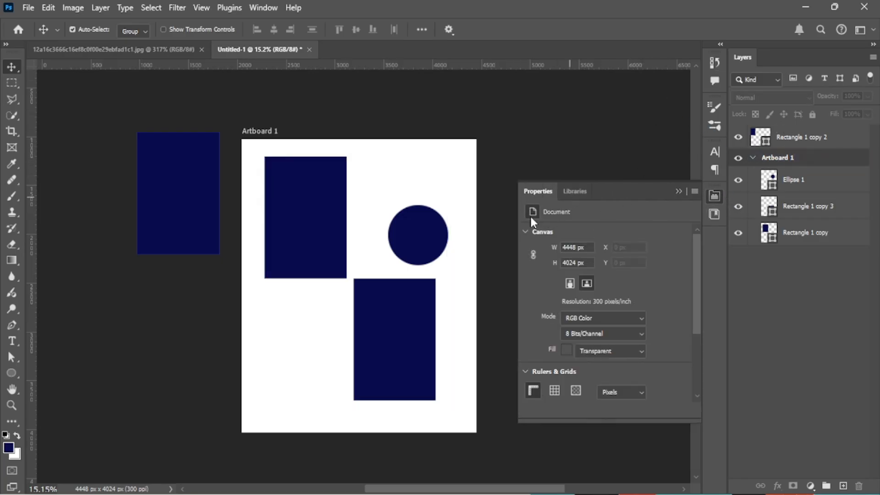
{"action": "left_click", "coordinate": [424, 254]}
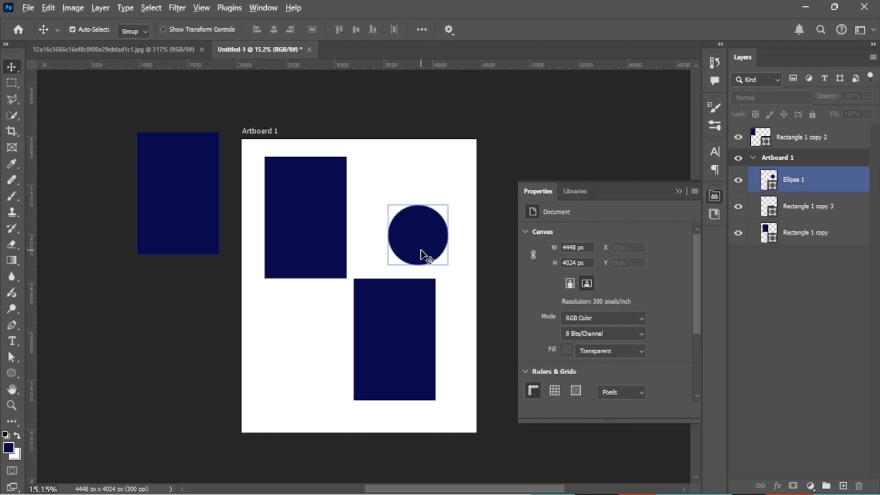
- Switch to the slides, underline "context-sensitive" and "text, a shape, an image" in the Properties Panel paragraph, and return to Photoshop
{"action": "key", "text": "alt+Tab"}
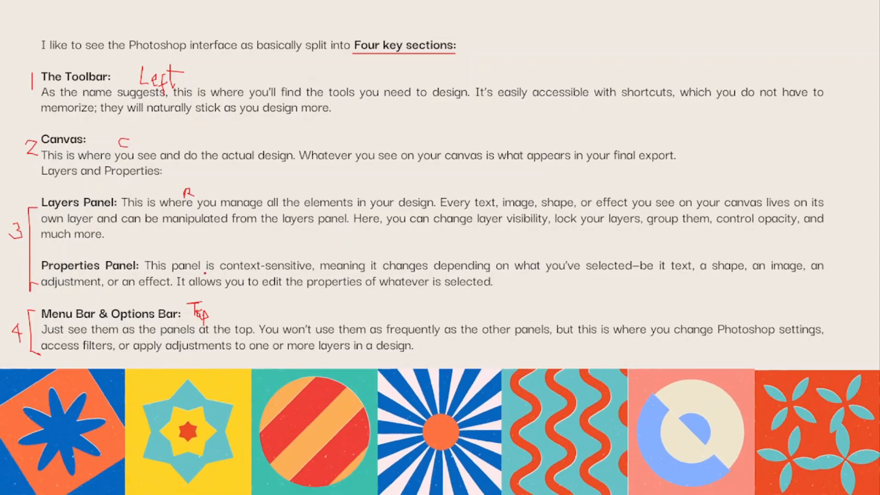
{"action": "left_click_drag", "start_coordinate": [219, 274], "coordinate": [309, 273]}
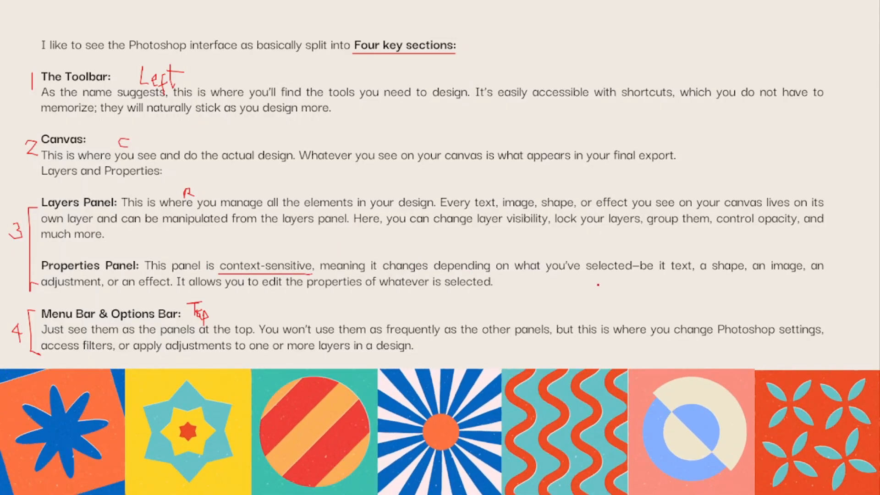
{"action": "left_click_drag", "start_coordinate": [670, 277], "coordinate": [801, 274]}
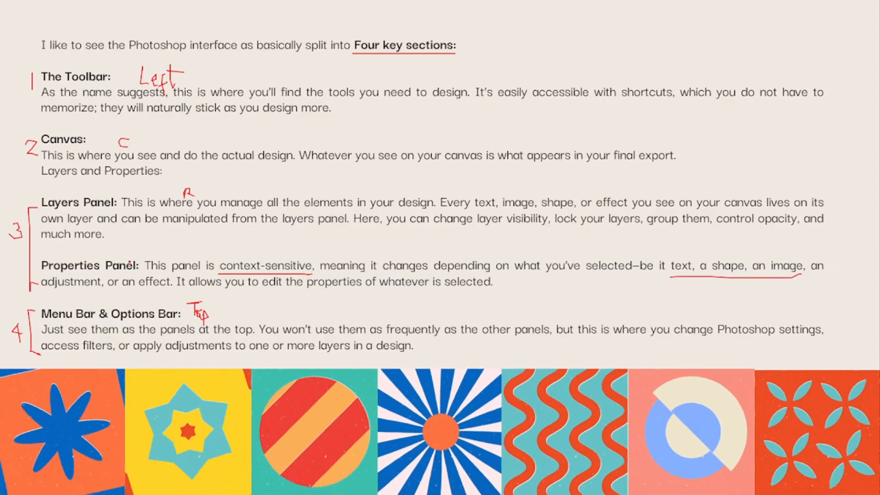
{"action": "key", "text": "alt+Tab"}
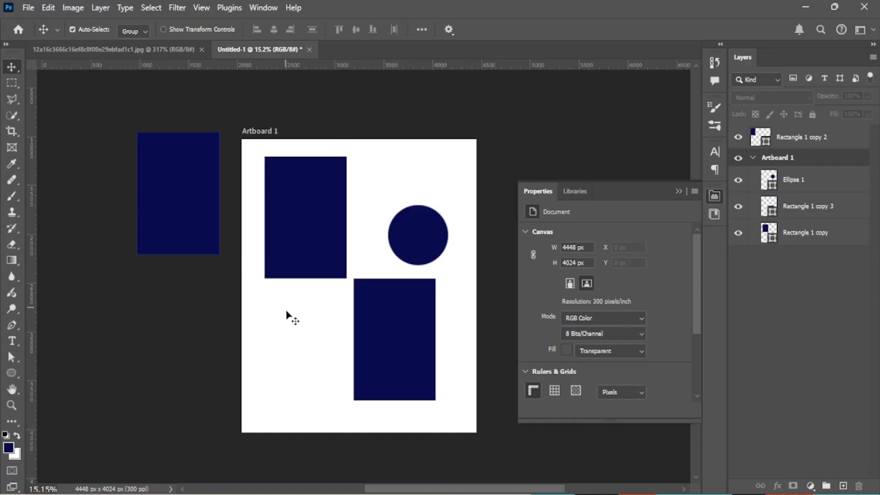
- Add "Lorem Ipsum" placeholder text across the lower part of Artboard 1 and colour it black (000000)
{"action": "key", "text": "t"}
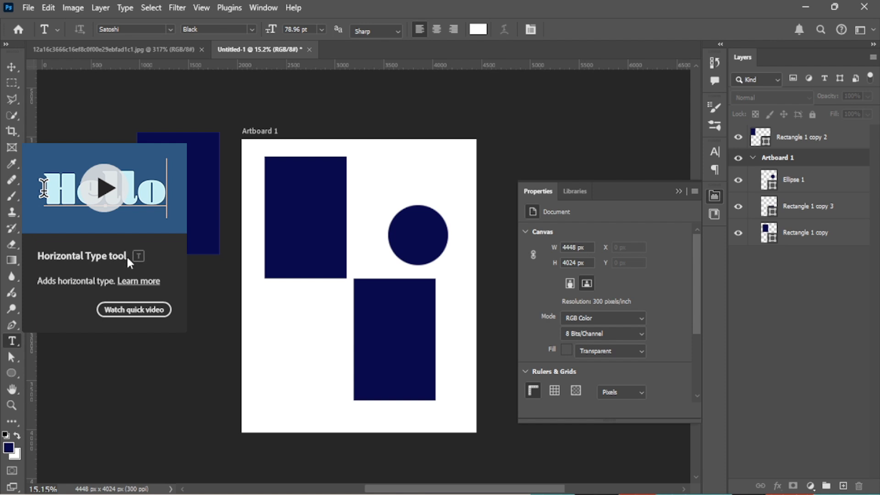
{"action": "left_click", "coordinate": [280, 323]}
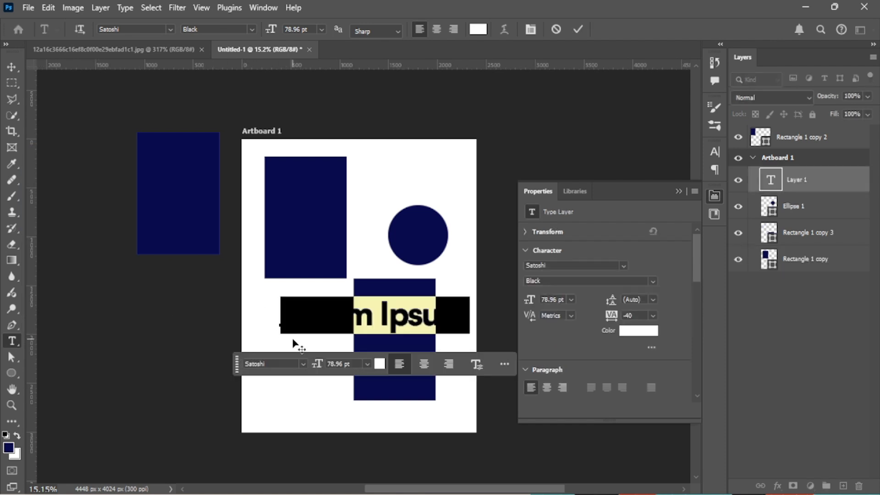
{"action": "left_click", "coordinate": [473, 35]}
{"action": "left_click_drag", "start_coordinate": [672, 368], "coordinate": [749, 471]}
{"action": "left_click", "coordinate": [838, 271]}
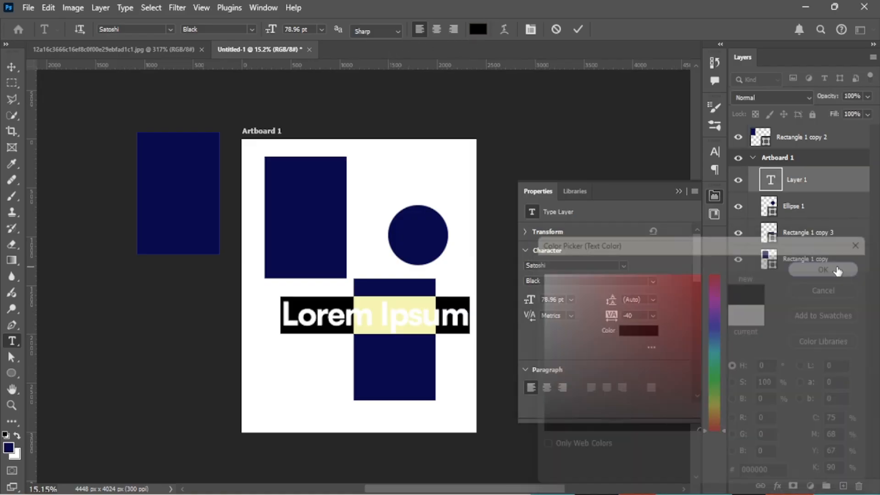
{"action": "left_click", "coordinate": [488, 324]}
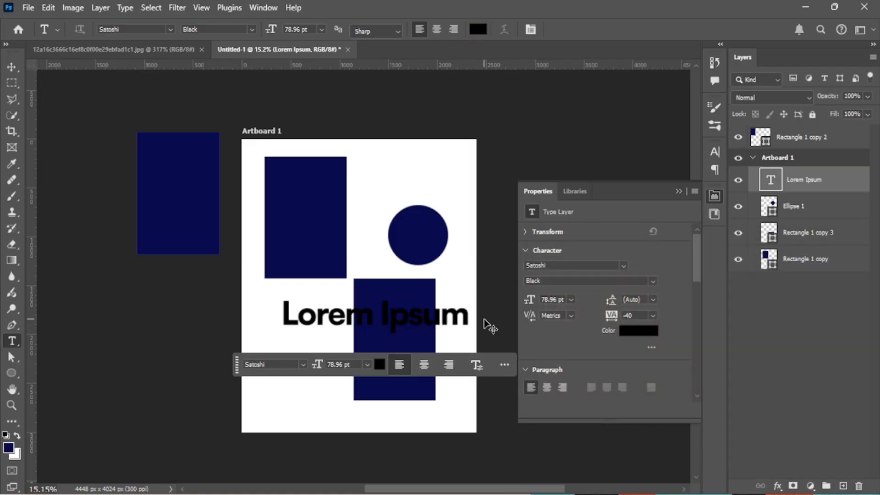
- Scale the "Lorem Ipsum" text down to about 24.86 pt and move it up beneath the upper rectangle
{"action": "key", "text": "ctrl+t"}
{"action": "left_click_drag", "start_coordinate": [473, 295], "coordinate": [344, 317]}
{"action": "key", "text": "Return"}
{"action": "scroll", "coordinate": [345, 321], "scroll_direction": "up", "scroll_amount": 4}
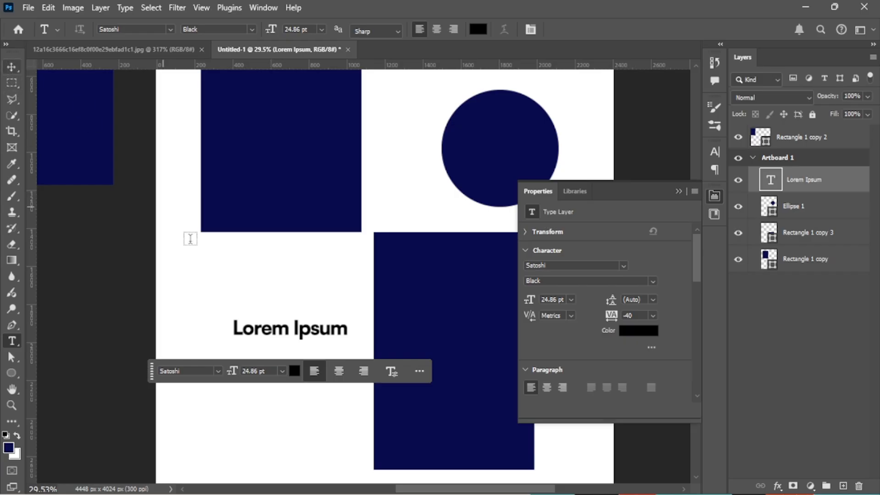
{"action": "key", "text": "v"}
{"action": "left_click_drag", "start_coordinate": [297, 329], "coordinate": [302, 277]}
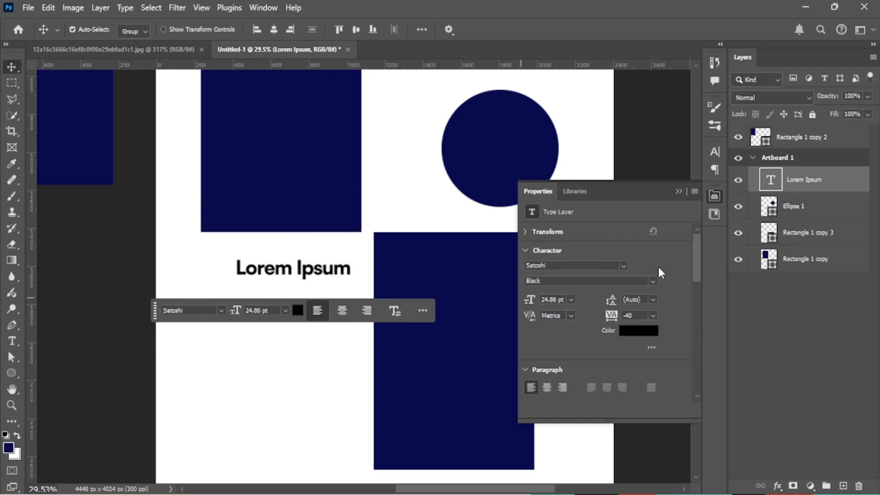
- Examine the "Lorem Ipsum" text's font size and leading settings and the upper rectangle's shape properties
{"action": "scroll", "coordinate": [577, 274], "scroll_direction": "down", "scroll_amount": 1}
{"action": "scroll", "coordinate": [268, 280], "scroll_direction": "up", "scroll_amount": 2}
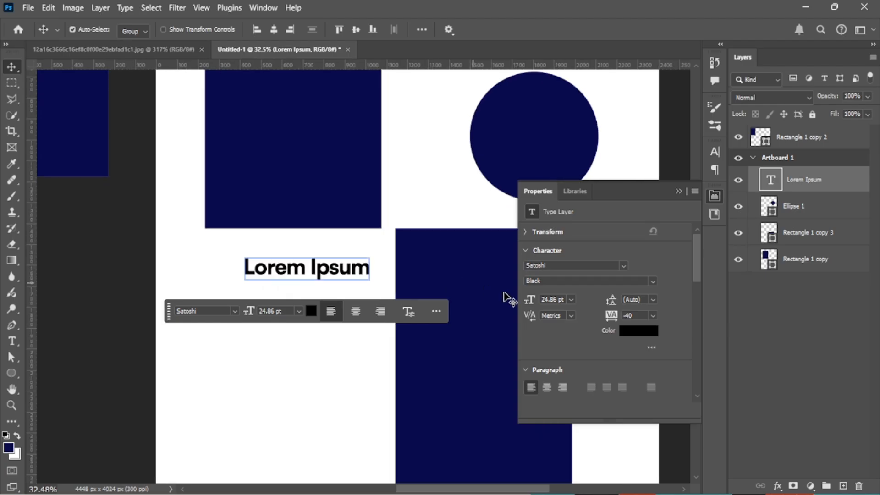
{"action": "left_click_drag", "start_coordinate": [557, 300], "coordinate": [548, 300]}
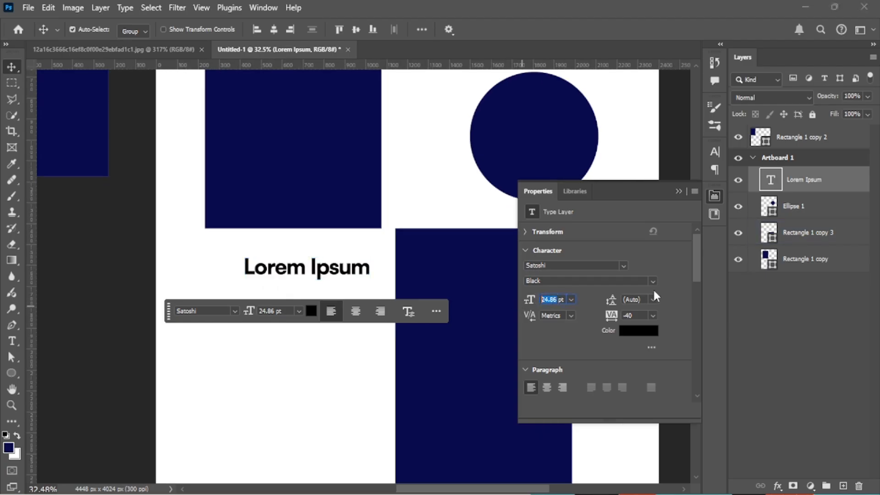
{"action": "left_click", "coordinate": [653, 299]}
{"action": "left_click", "coordinate": [651, 301]}
{"action": "left_click", "coordinate": [339, 188]}
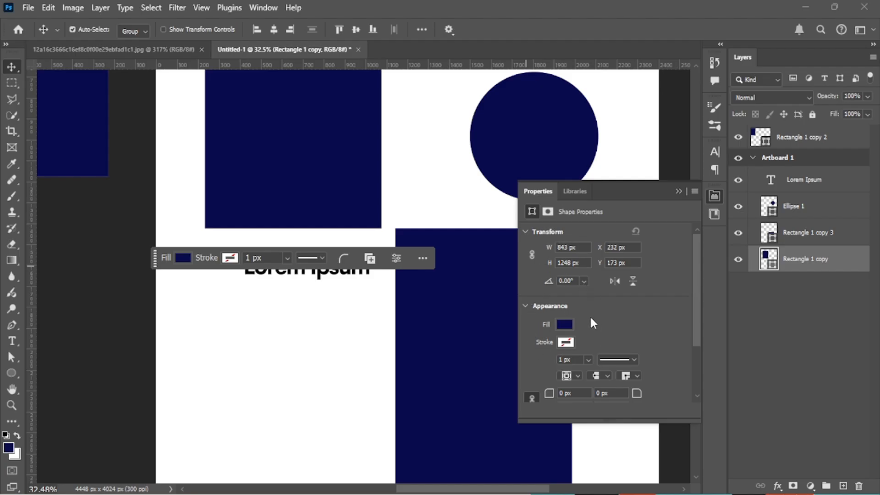
- Move the circle on Artboard 1 closer to the upper rectangle, at about X 1200 px and Y 719 px, and deselect it
{"action": "left_click", "coordinate": [489, 170]}
{"action": "mouse_move", "coordinate": [488, 170]}
{"action": "left_mouse_down"}
{"action": "mouse_move", "coordinate": [442, 189]}
{"action": "mouse_move", "coordinate": [467, 167]}
{"action": "mouse_move", "coordinate": [458, 169]}
{"action": "left_mouse_up"}
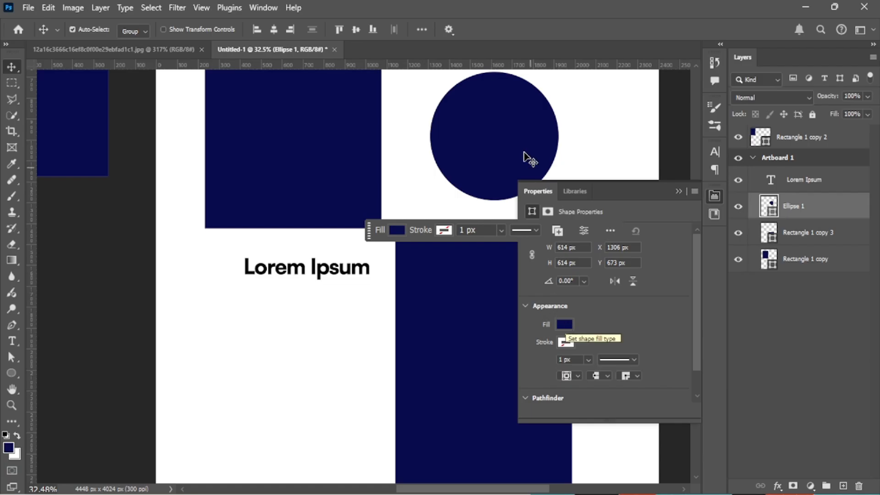
{"action": "left_click_drag", "start_coordinate": [513, 134], "coordinate": [490, 143]}
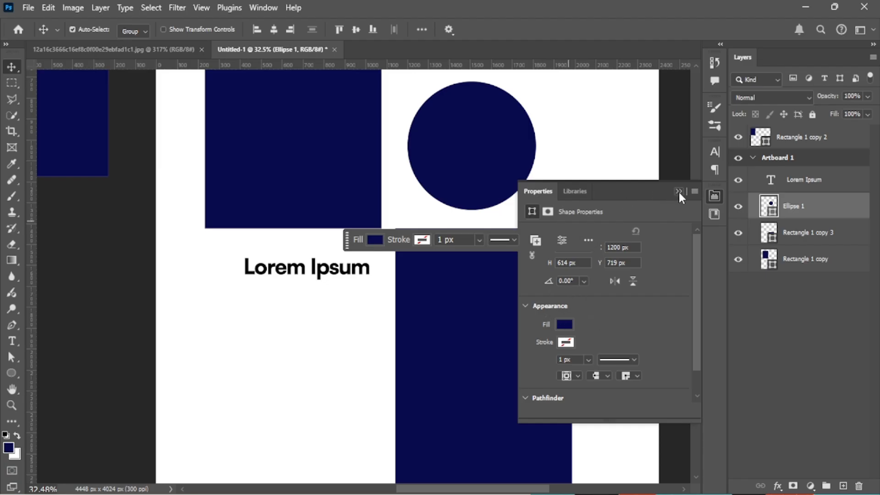
{"action": "scroll", "coordinate": [294, 198], "scroll_direction": "down", "scroll_amount": 4}
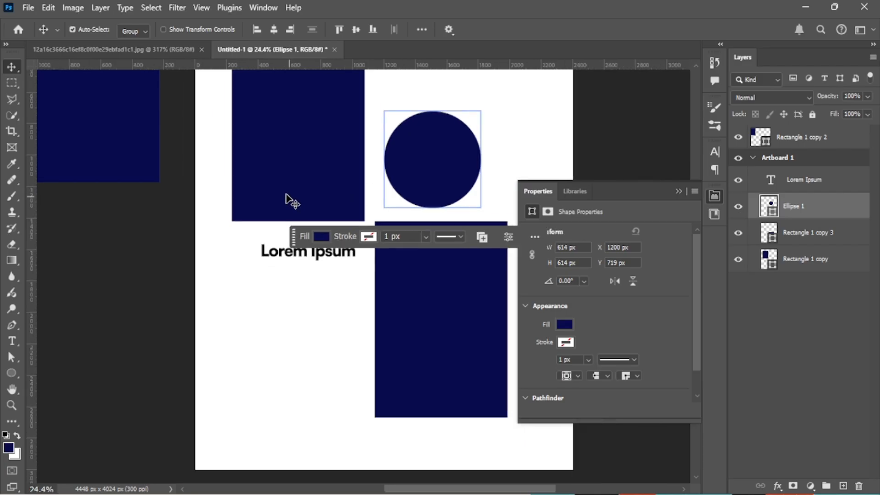
{"action": "left_click", "coordinate": [180, 231]}
{"action": "left_click_drag", "start_coordinate": [306, 198], "coordinate": [289, 220]}
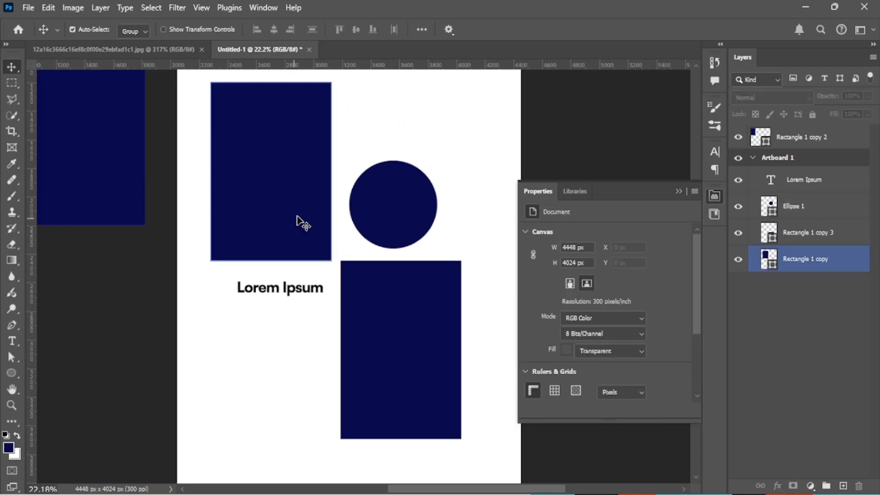
- Check the "Menu Bar & Options Bar" paragraph in the slides, return to Photoshop, and look through the available Edit commands
{"action": "key", "text": "alt+Tab"}
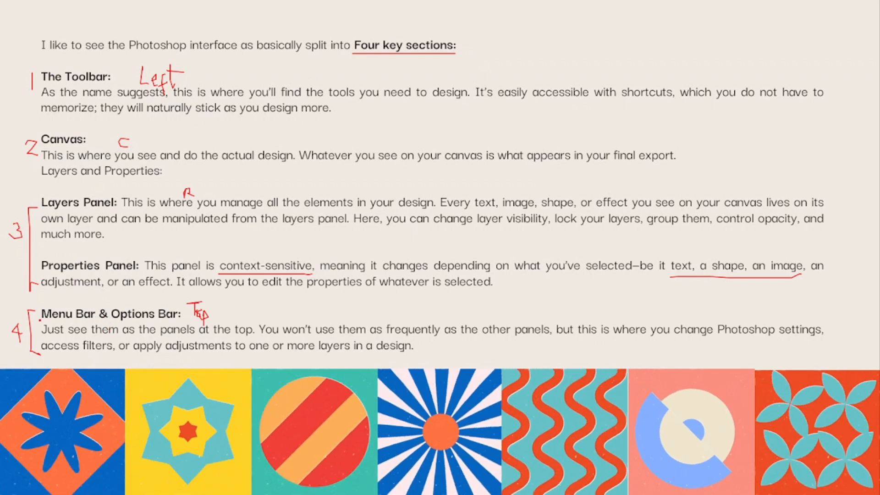
{"action": "key", "text": "alt+Tab"}
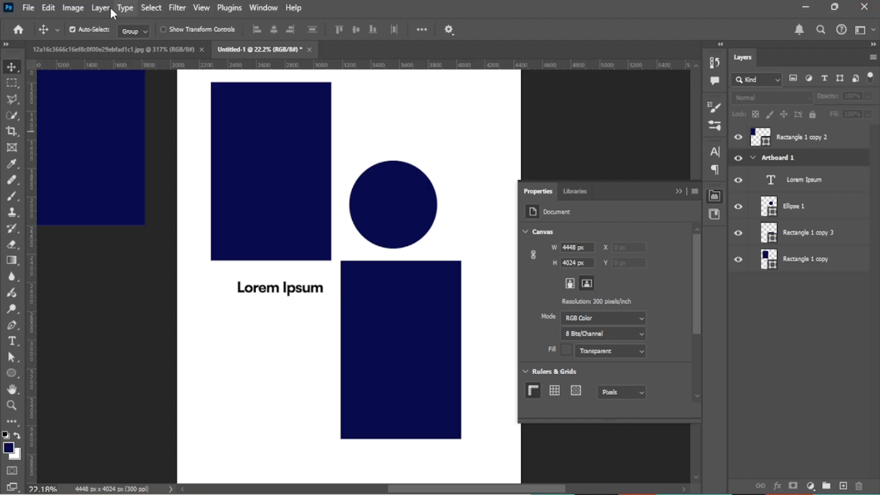
{"action": "left_click", "coordinate": [48, 8]}
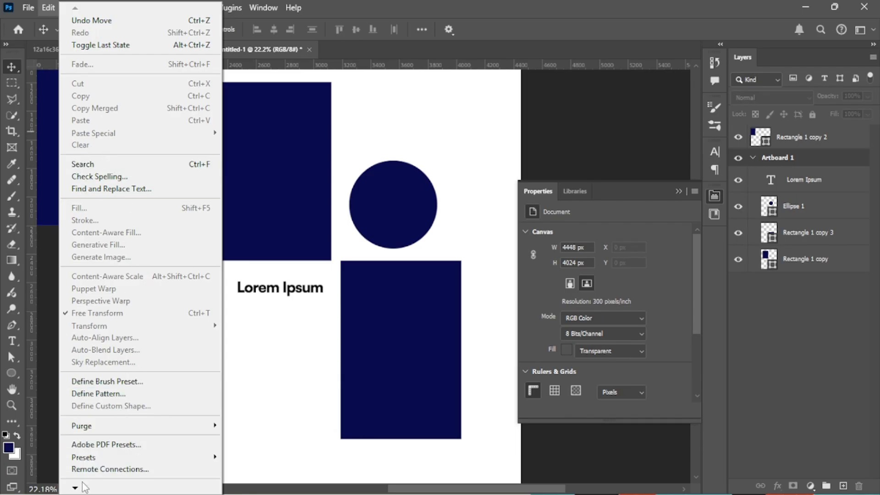
{"action": "mouse_move", "coordinate": [78, 487]}
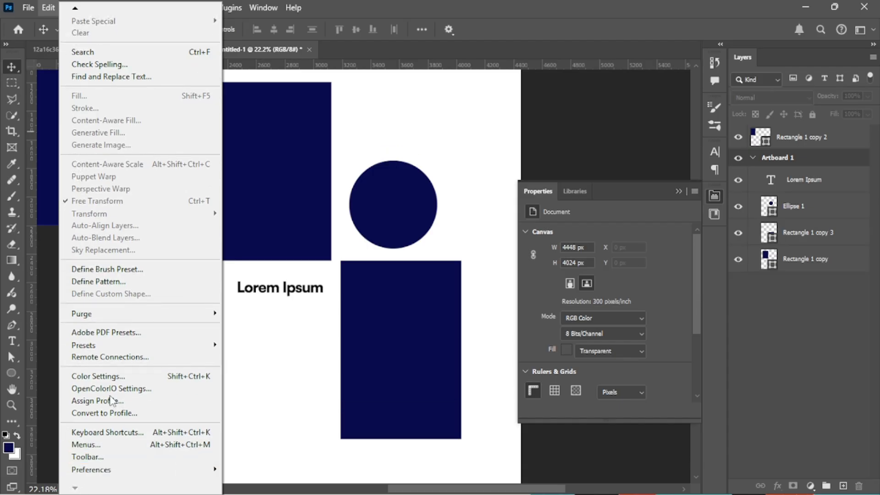
{"action": "left_click", "coordinate": [351, 49]}
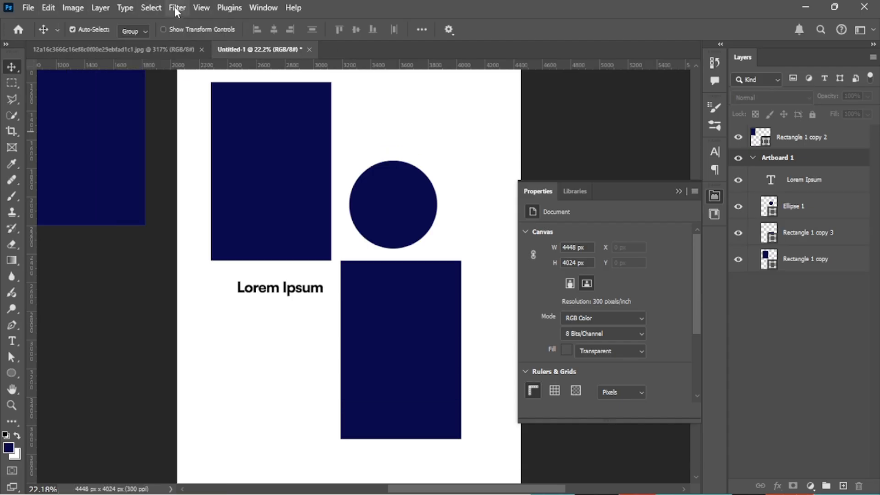
{"action": "left_click", "coordinate": [243, 180]}
- Switch to the PowerPoint slide show and advance to the closing "BIS BALD" slide
{"action": "key", "text": "alt+Tab"}
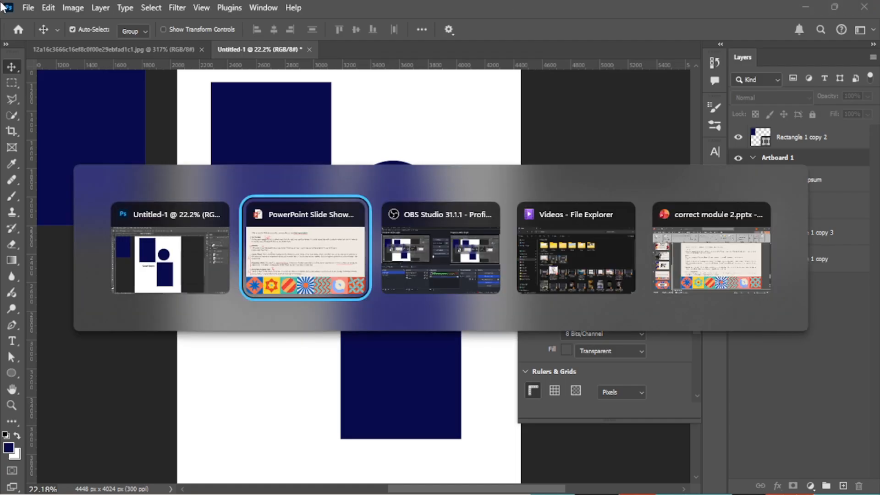
{"action": "key", "text": "Right"}
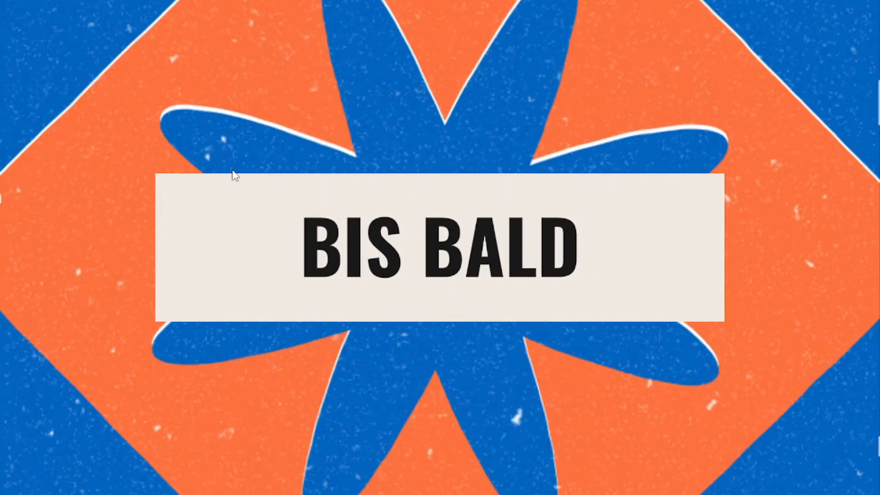